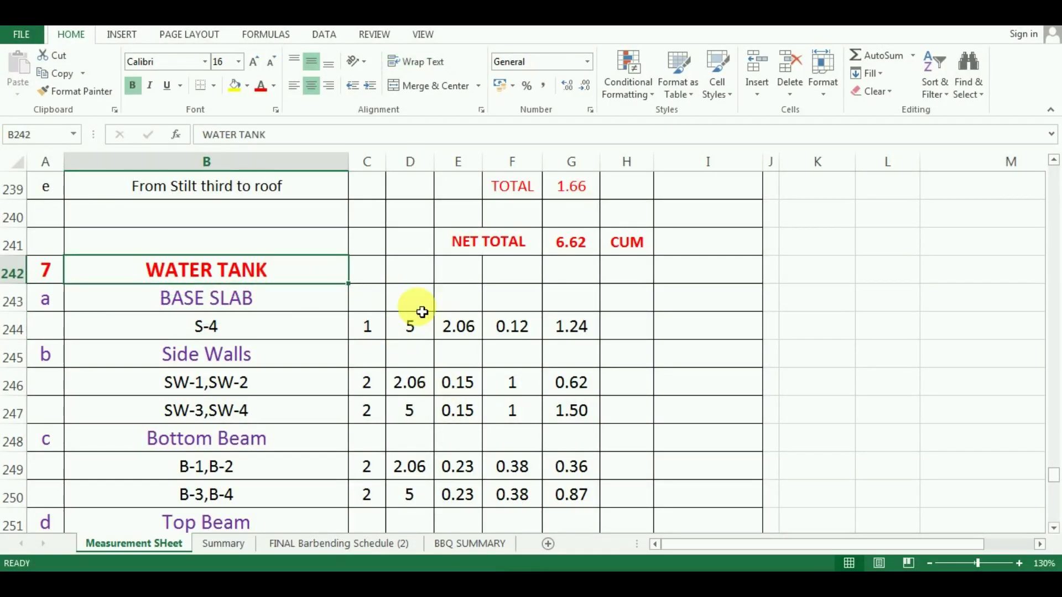
- Scroll the measurement sheet from the RCC Staircase rows down to the Water Tank heading
scroll(410, 312, up, 7)
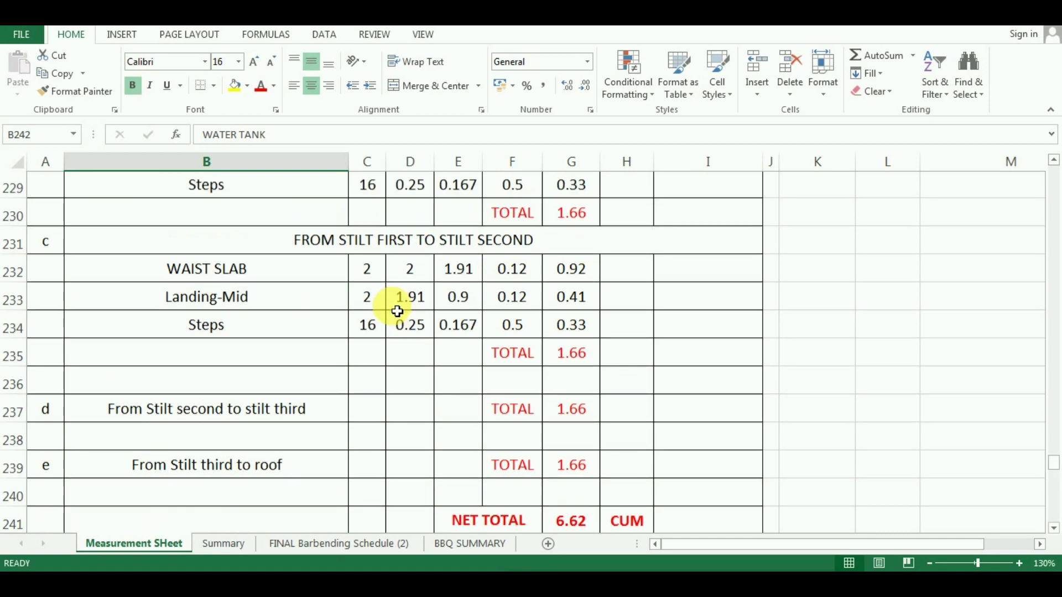
click(410, 194)
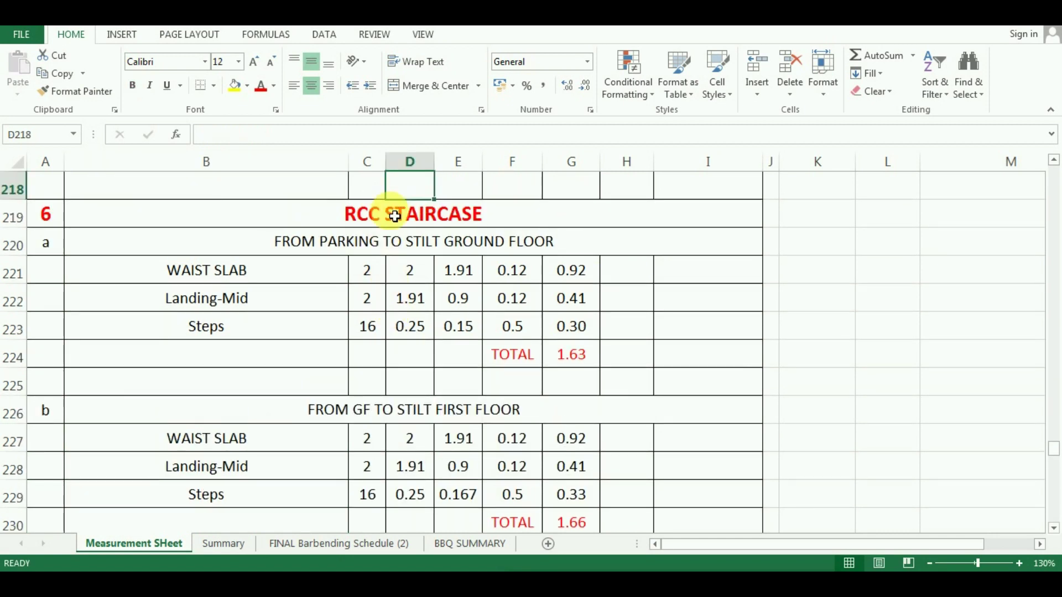
click(407, 218)
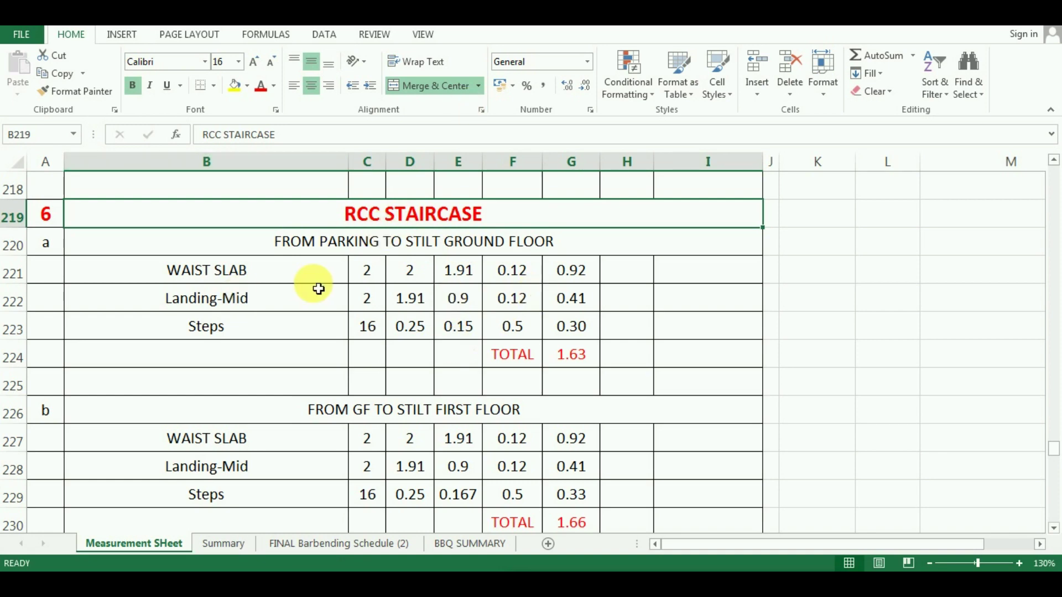
scroll(290, 325, down, 6)
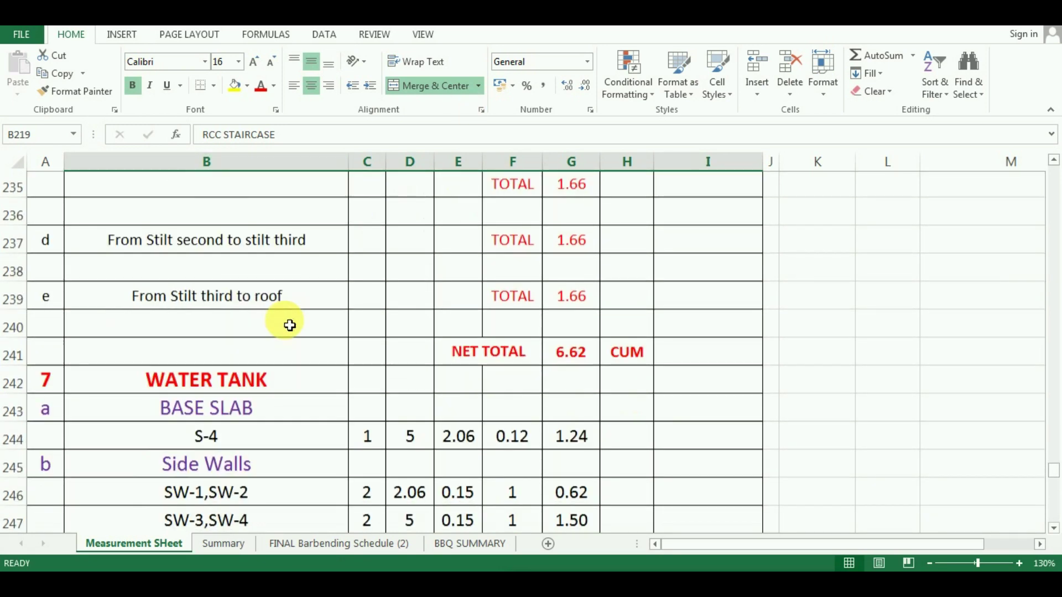
scroll(289, 325, down, 1)
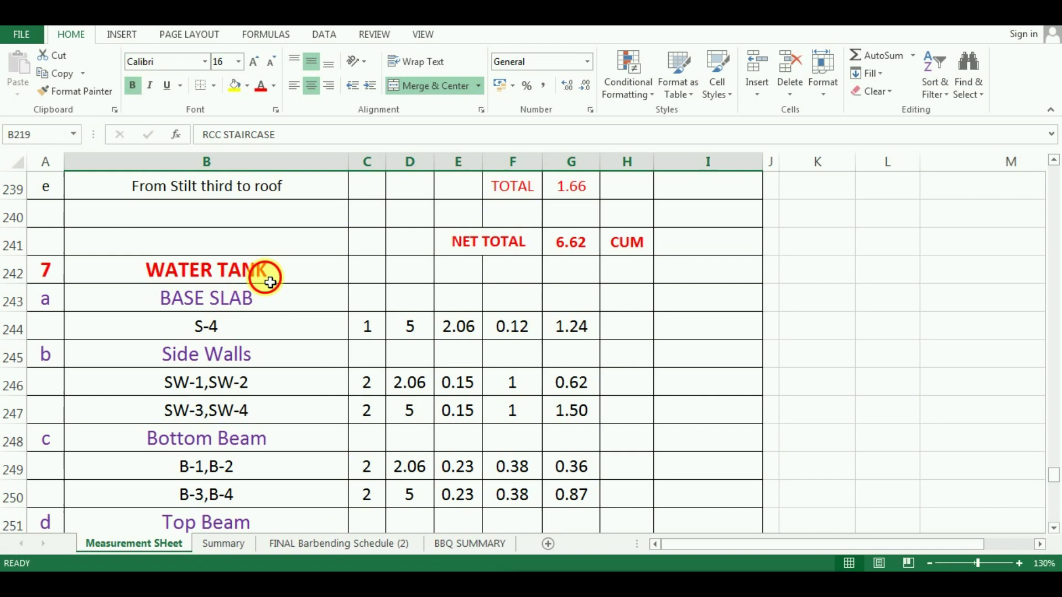
click(216, 277)
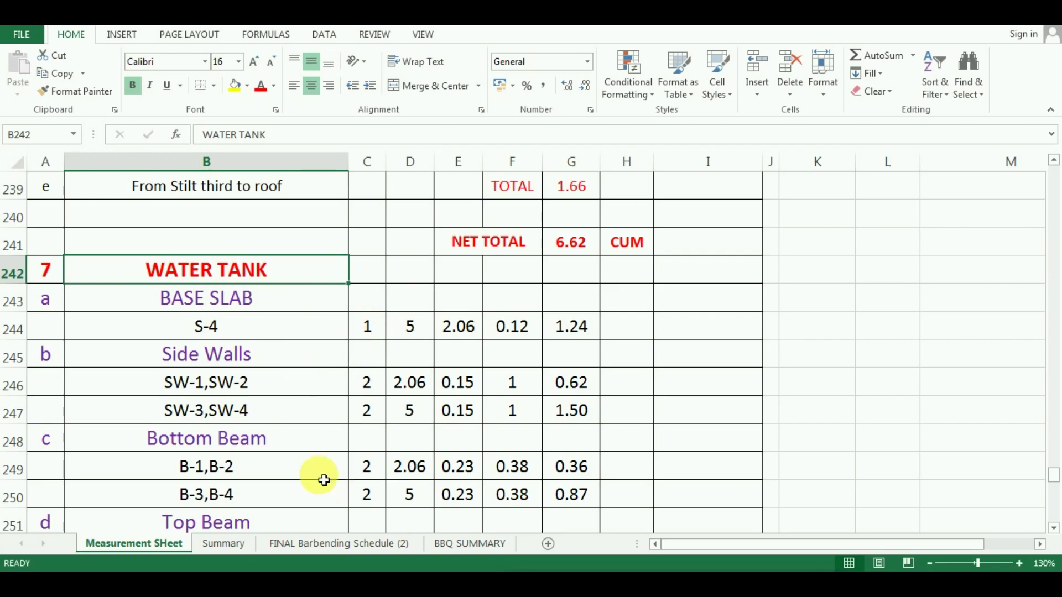
- In AutoCAD, zoom around the Water Tank Plan and the beam and slab schedules
key(alt+Tab)
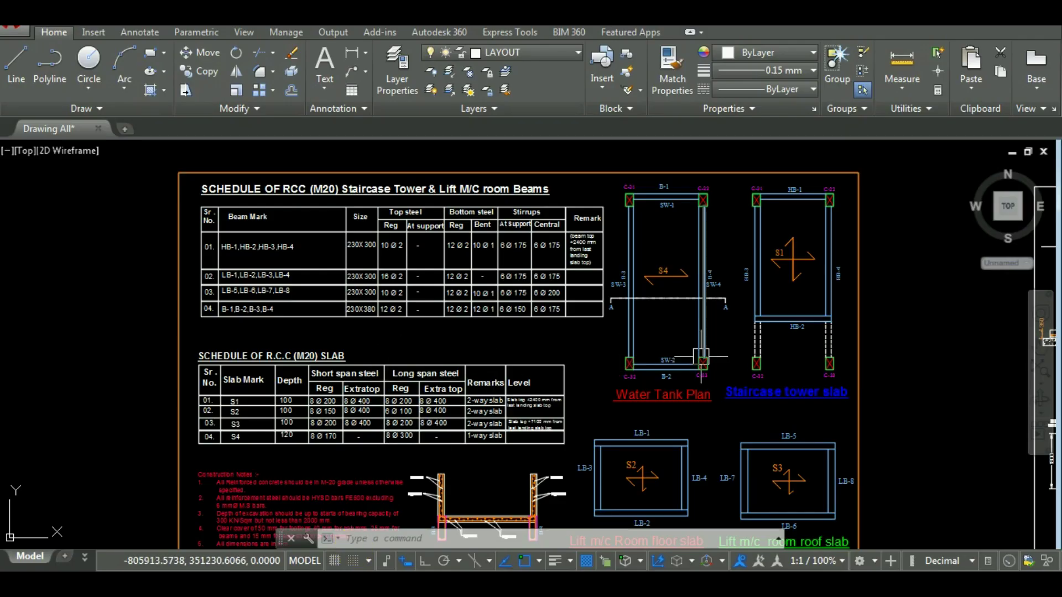
scroll(734, 265, up, 2)
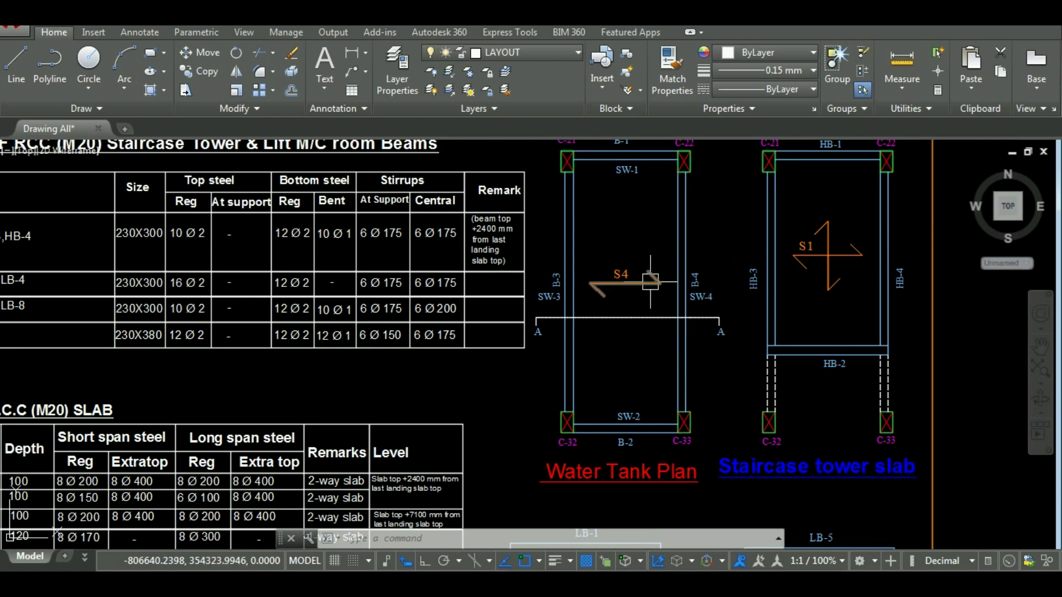
scroll(660, 237, down, 2)
scroll(714, 200, up, 2)
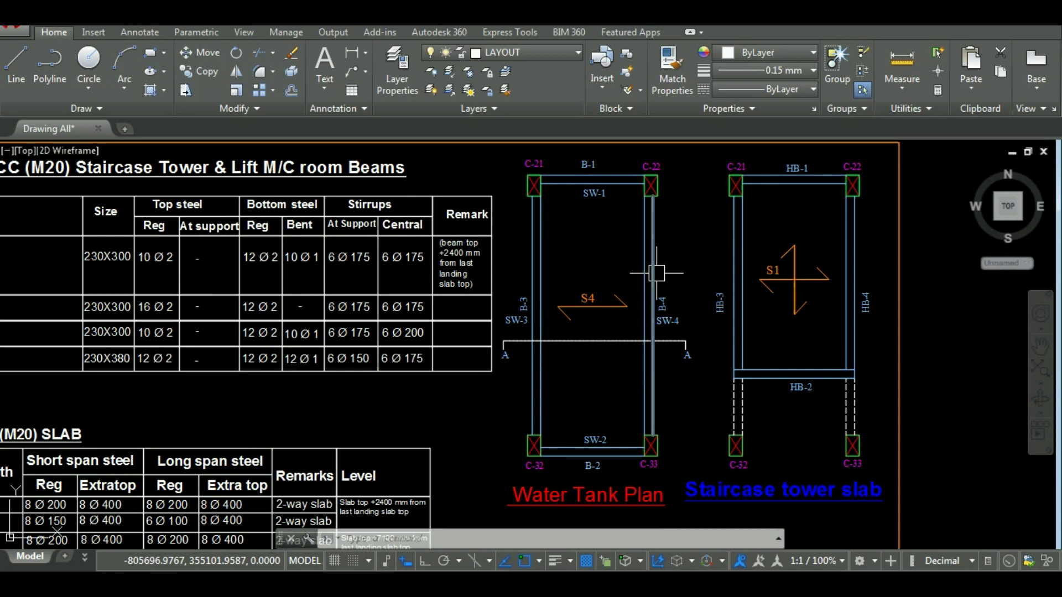
scroll(608, 276, up, 2)
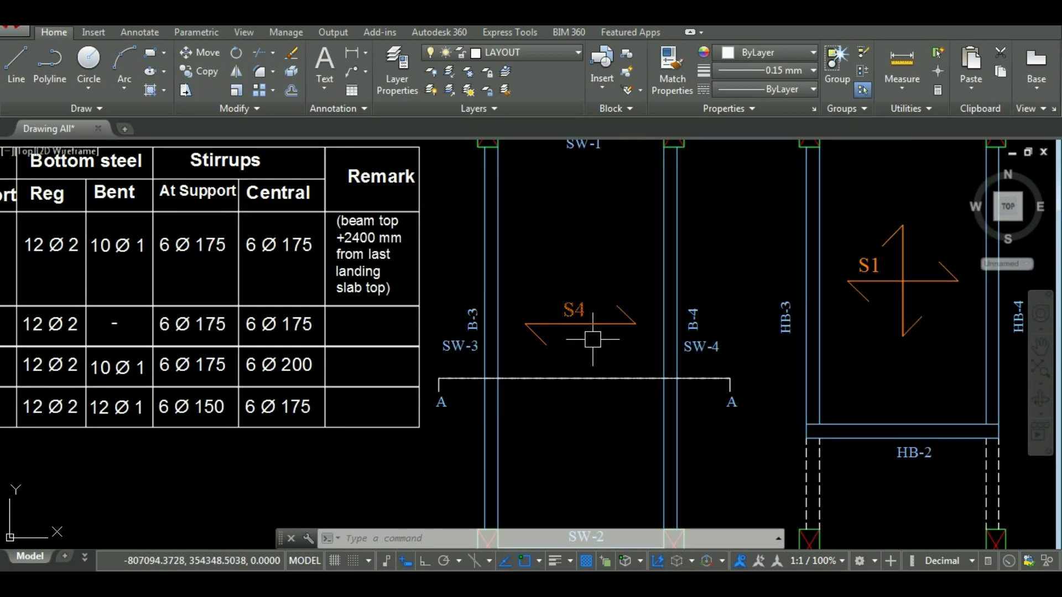
scroll(592, 339, down, 2)
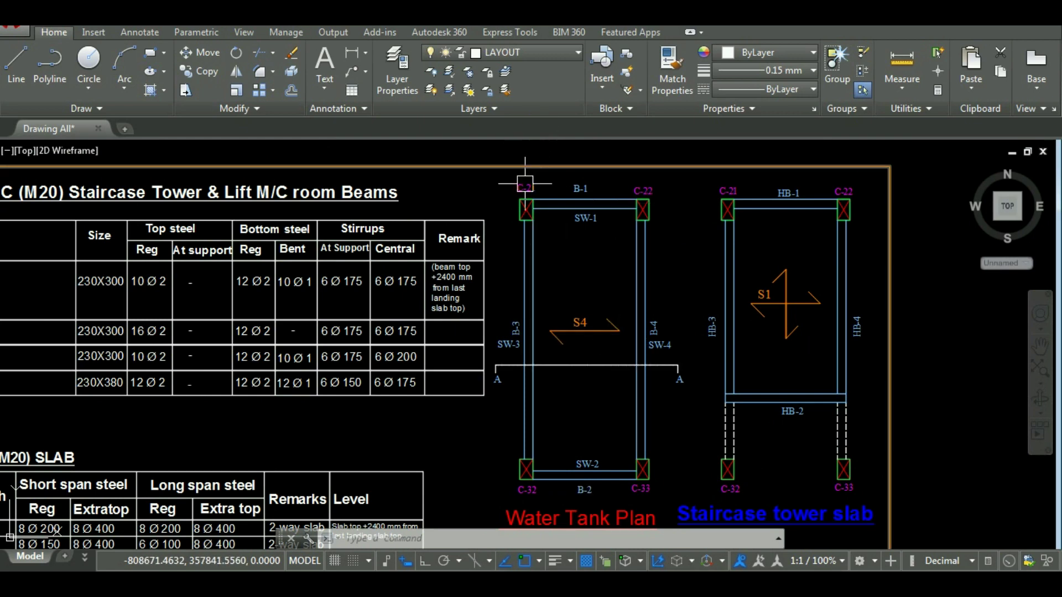
scroll(550, 200, down, 4)
scroll(552, 203, up, 2)
scroll(552, 203, up, 2)
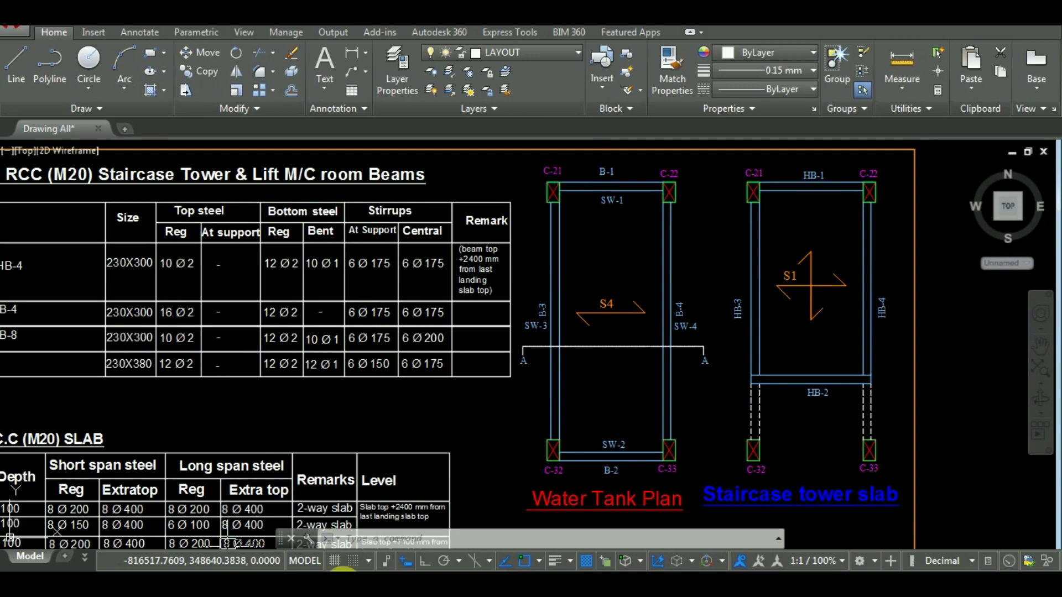
- Review the S-4 base slab row in the sheet, noting breadth 2.06 and thickness 0.12
key(alt+Tab)
click(213, 300)
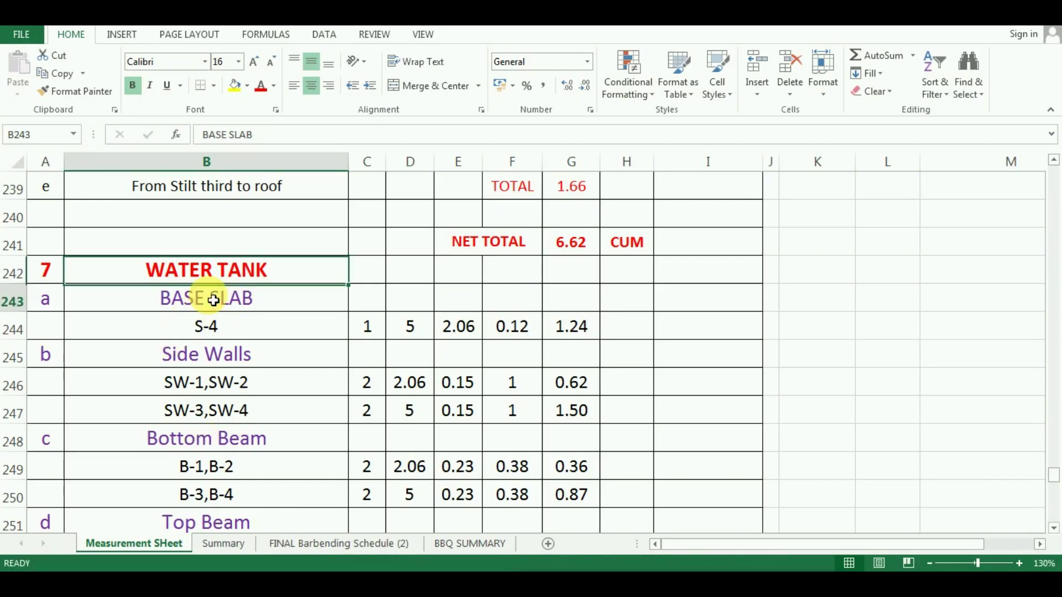
click(249, 335)
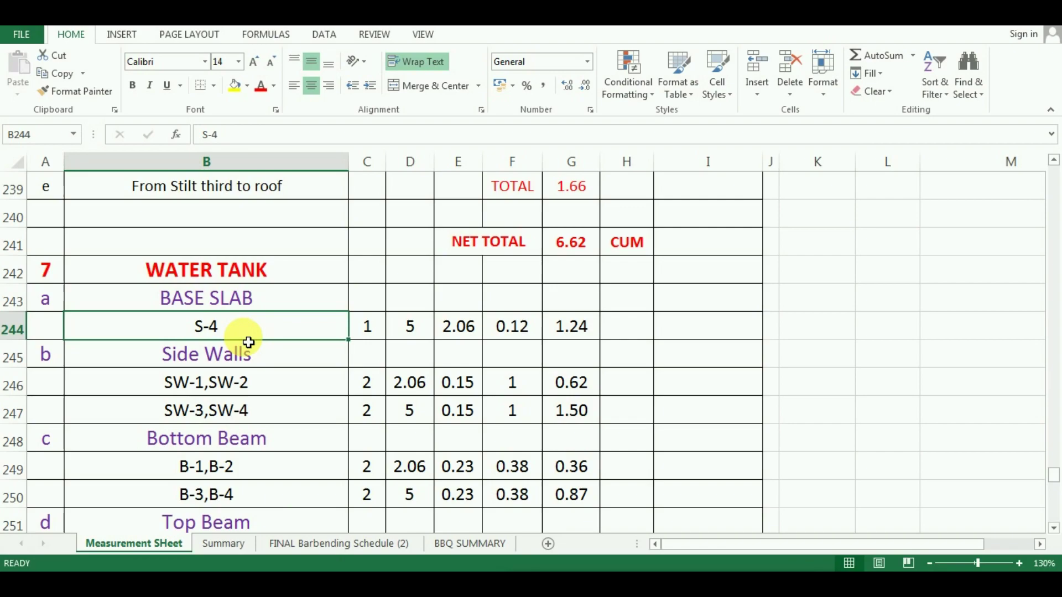
click(313, 576)
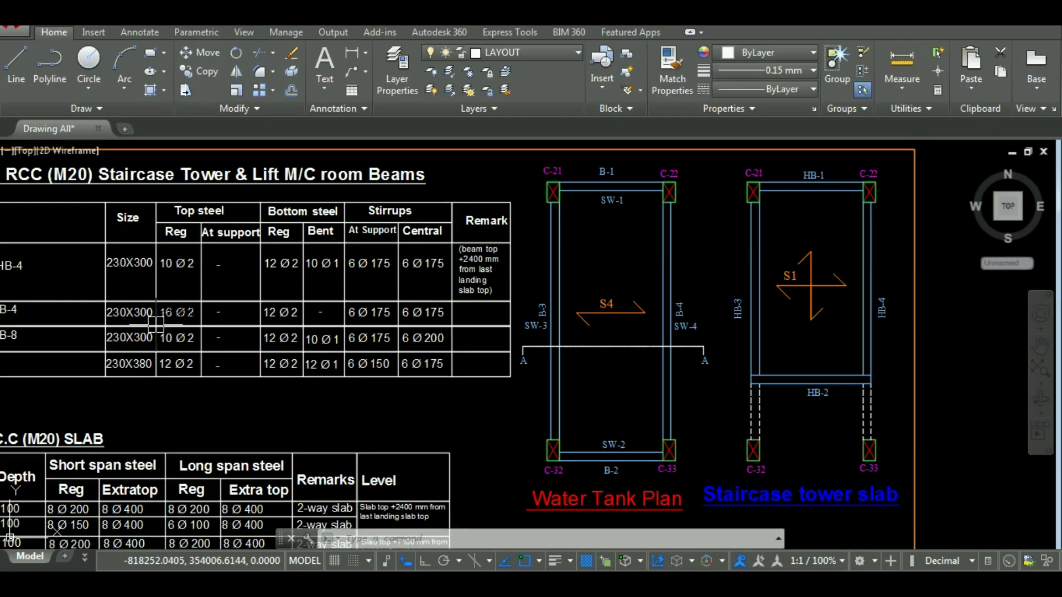
scroll(319, 294, down, 2)
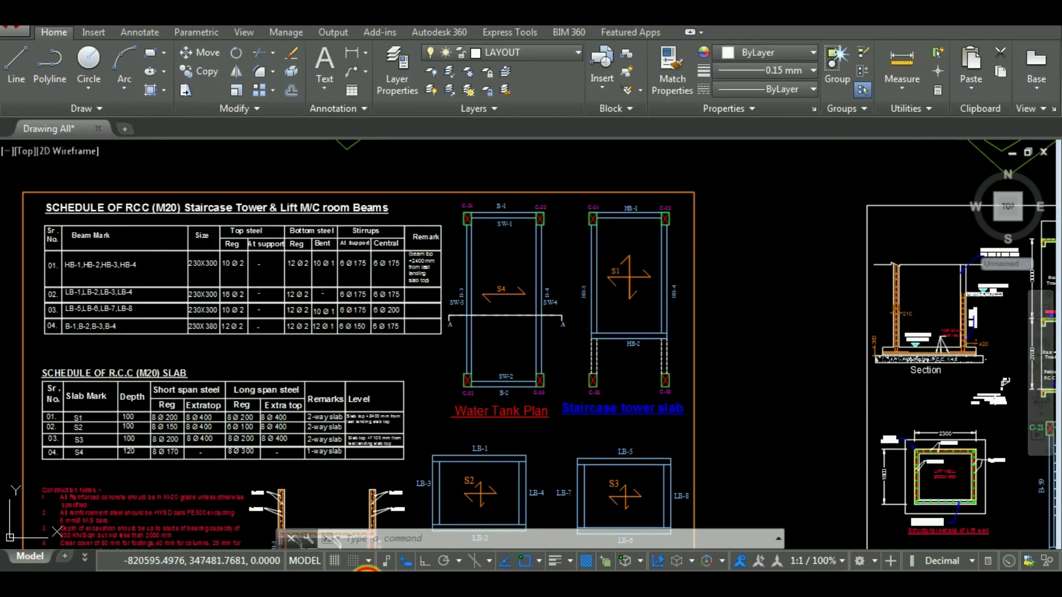
click(379, 574)
click(458, 328)
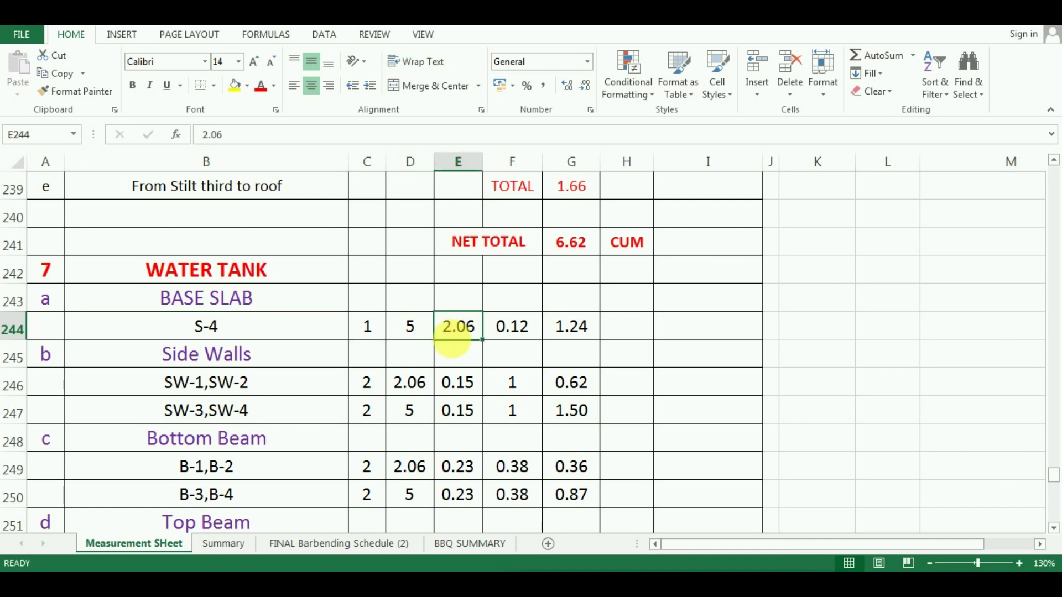
click(512, 342)
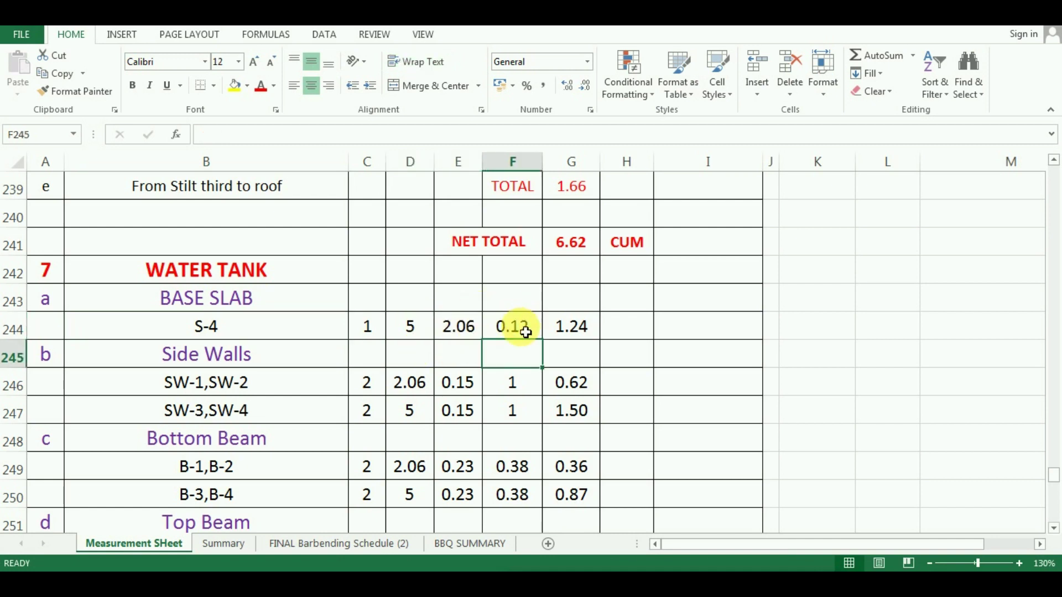
click(525, 332)
- Zoom to the slab schedule's S4 row: 120 depth, 8 Ø 170 and 8 Ø 300 bars
key(alt+Tab)
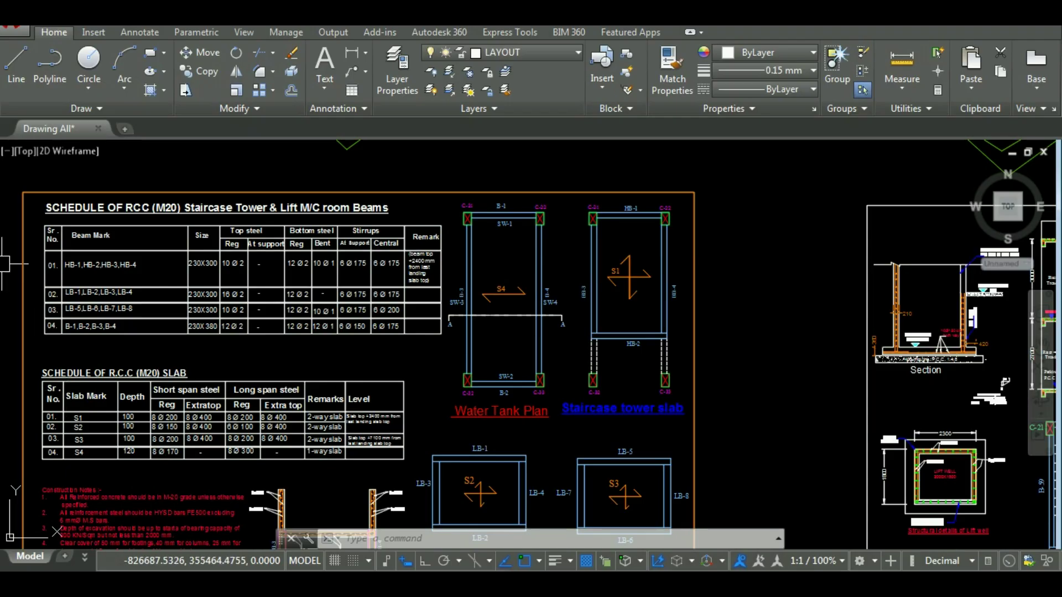
scroll(10, 264, up, 5)
scroll(120, 381, down, 4)
scroll(243, 504, up, 7)
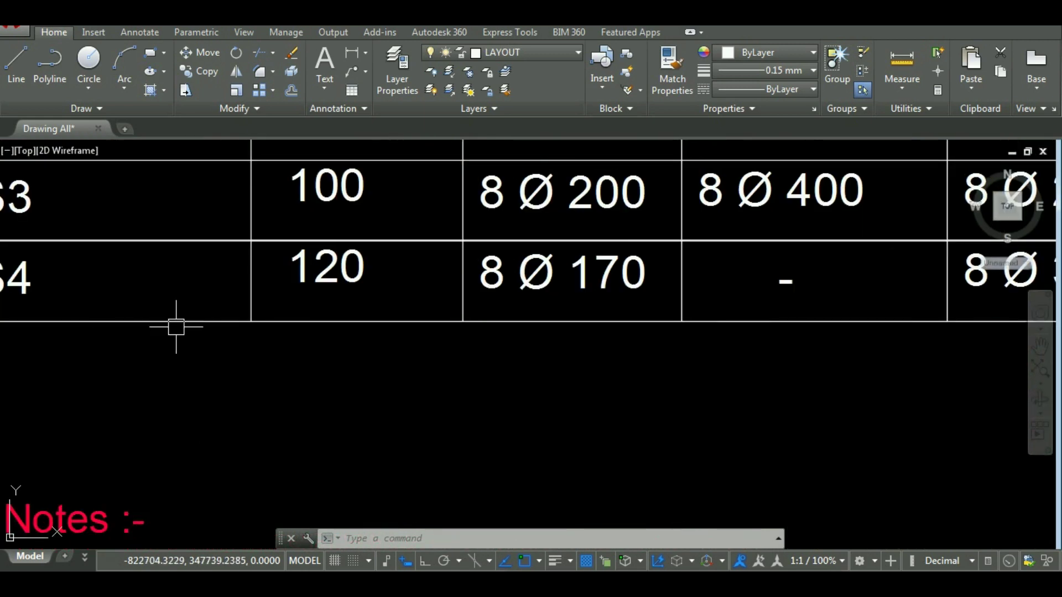
scroll(176, 327, down, 5)
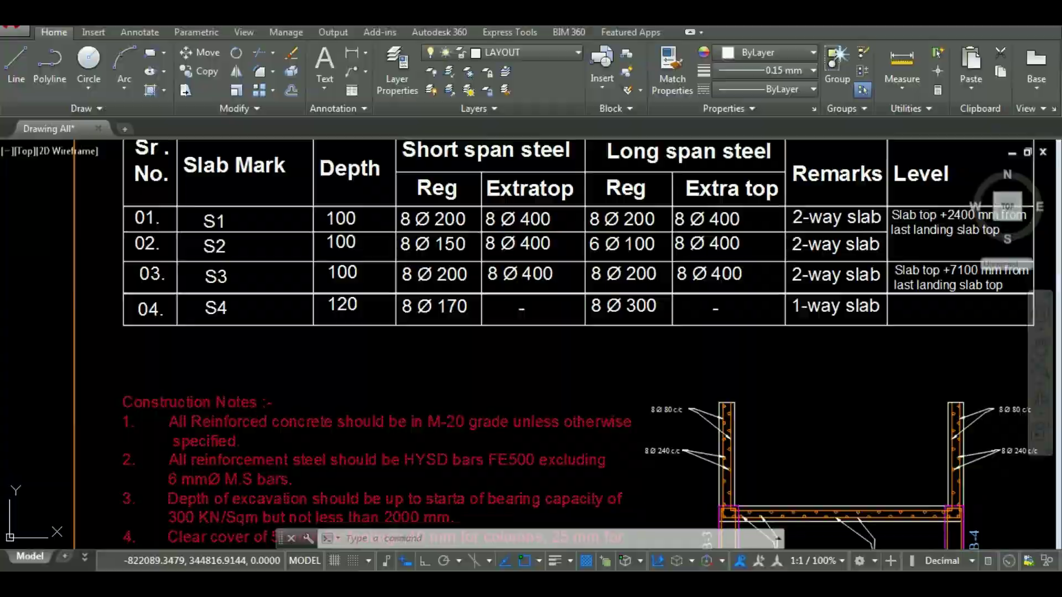
- Fill the S-4 row with count 1, length 5, breadth 2.06 and thickness 0.12
key(alt+Tab)
click(367, 326)
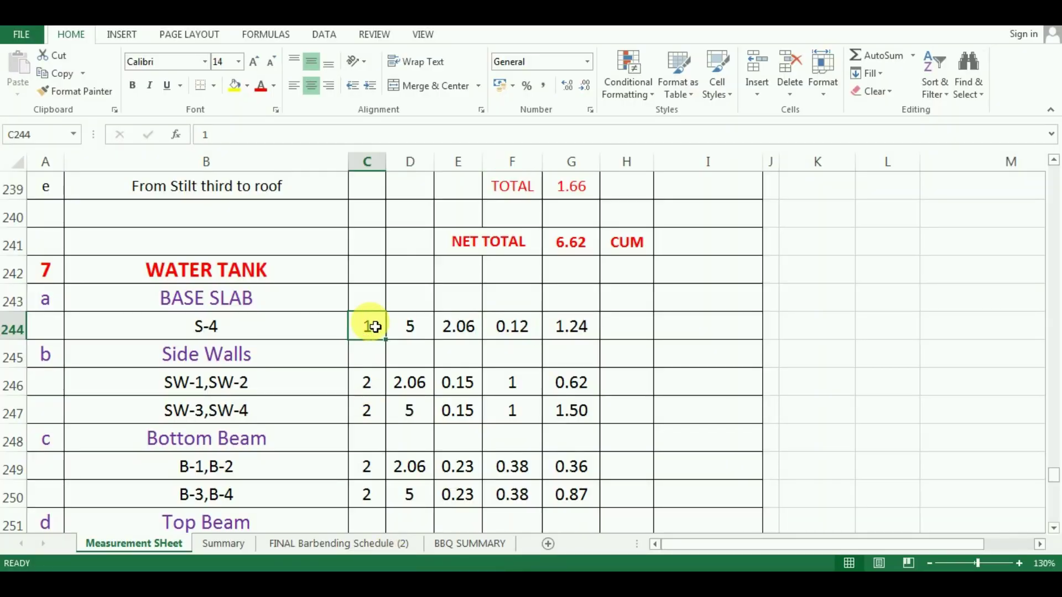
key(Tab)
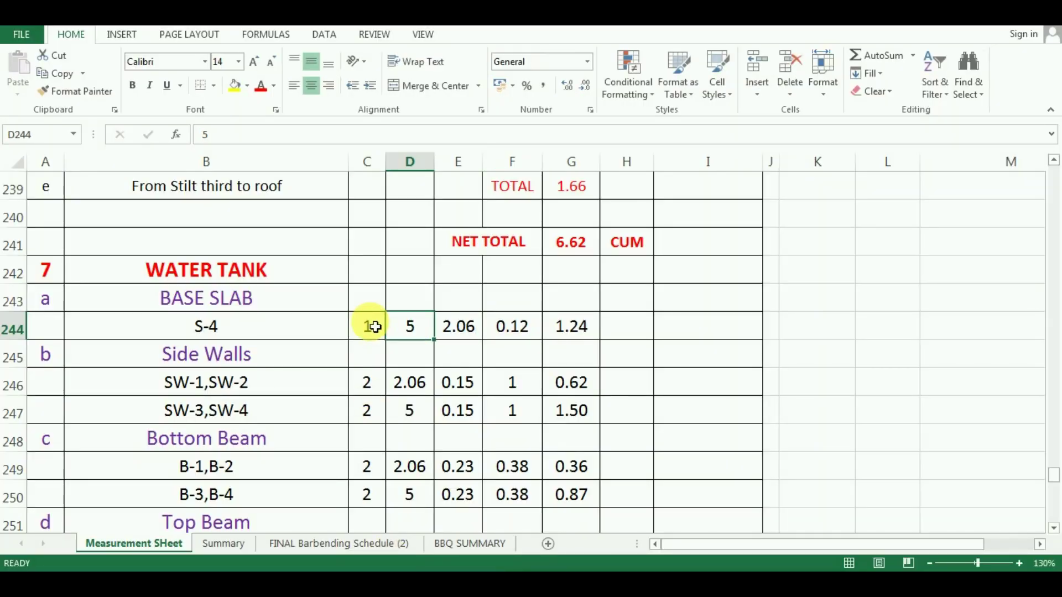
key(Tab)
text(2)
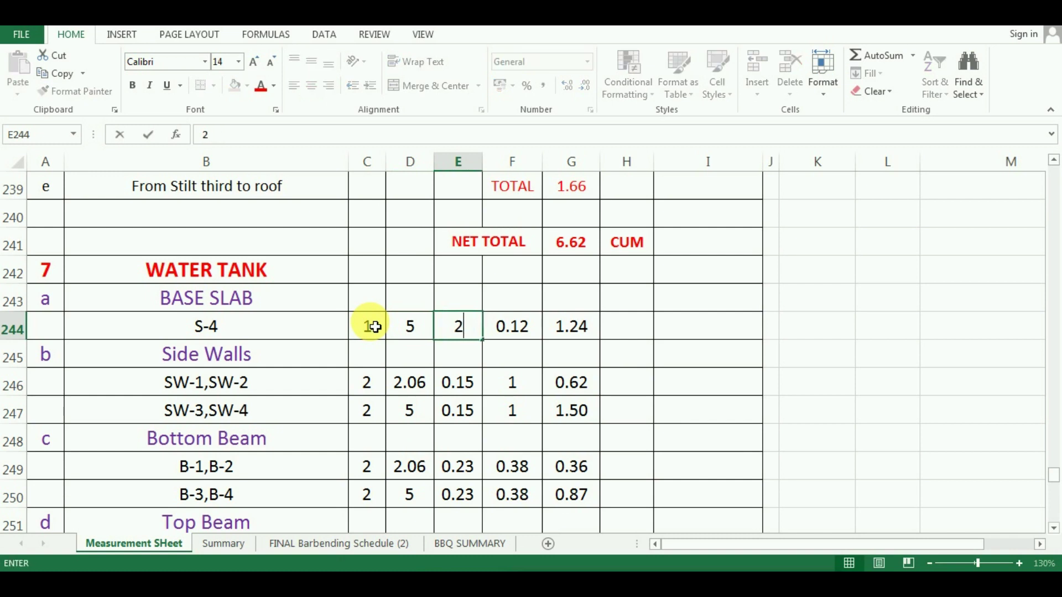
key(Tab)
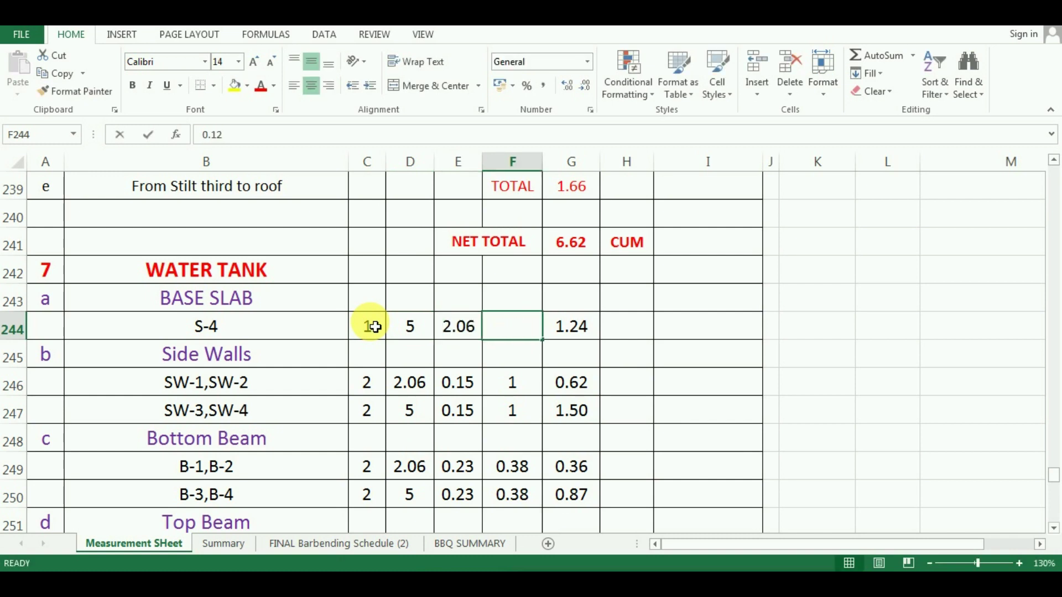
text(0.12)
key(Tab)
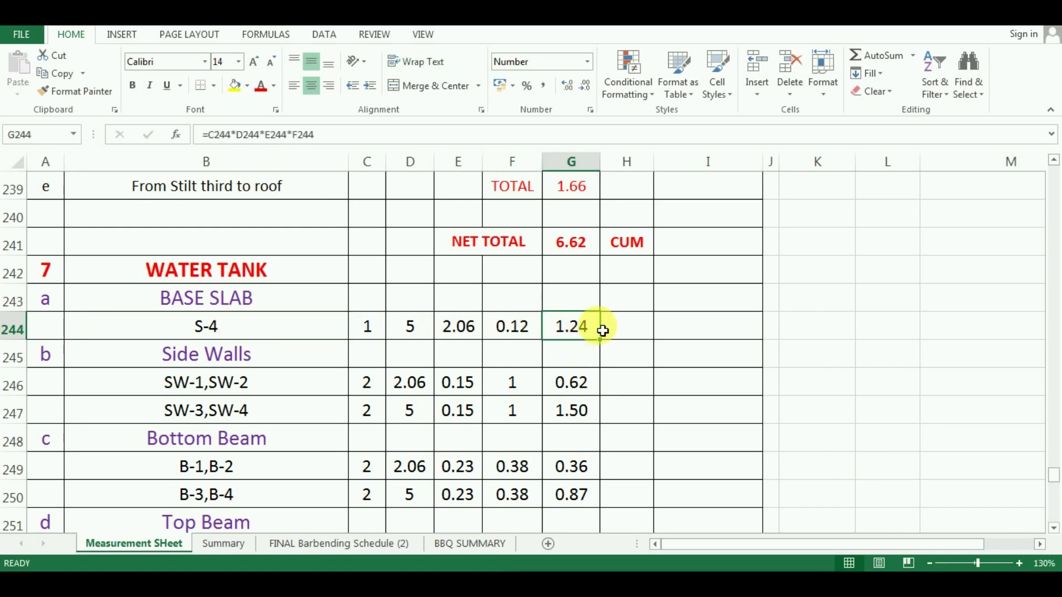
- Make G244 =C244*D244*E244*F244 so the S-4 volume reads 1.24
click(415, 327)
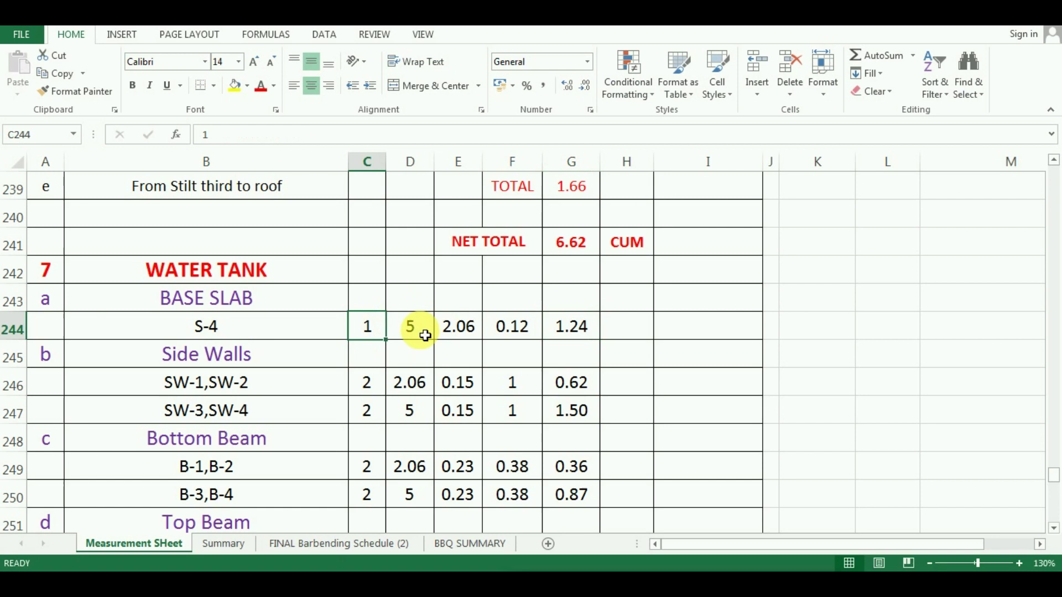
click(453, 336)
click(517, 326)
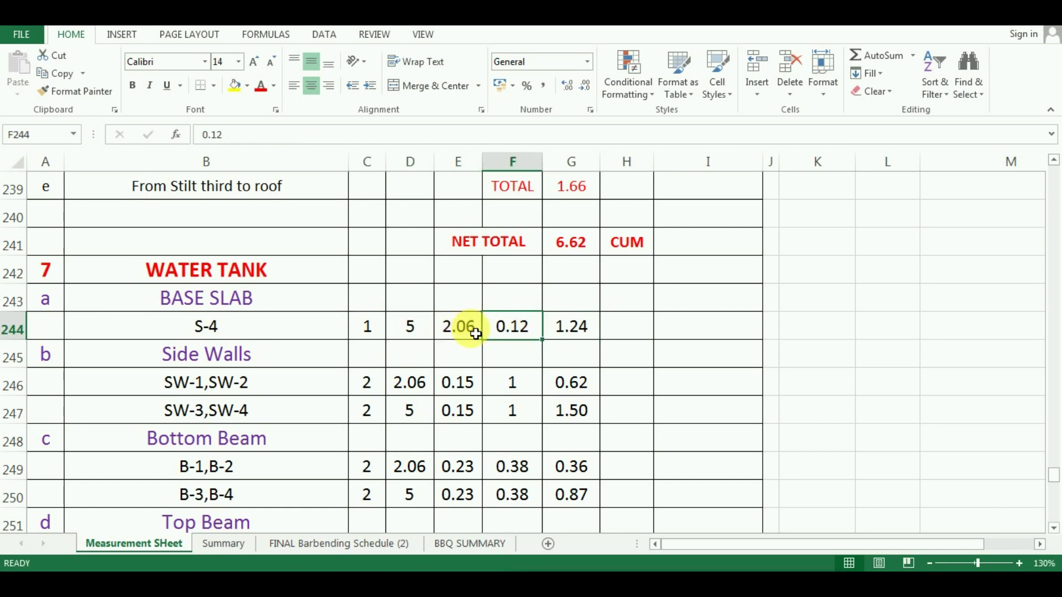
double_click(572, 326)
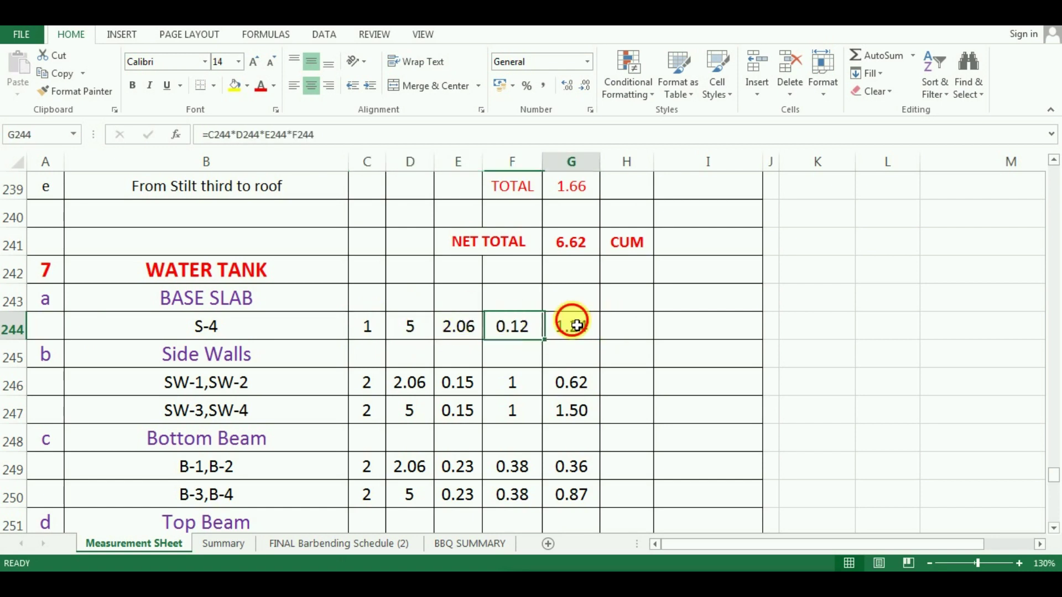
click(706, 330)
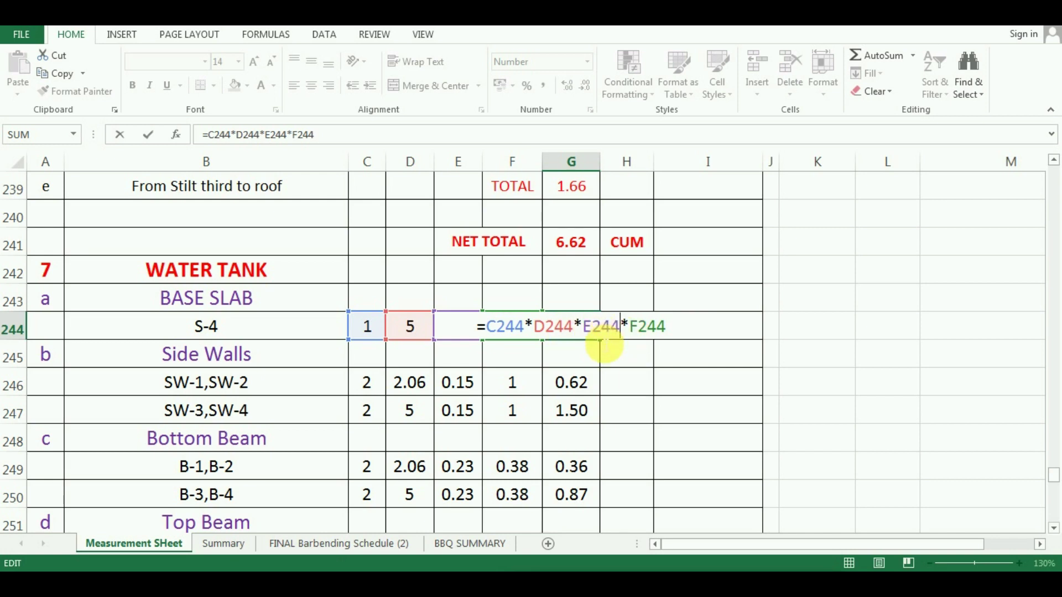
click(670, 326)
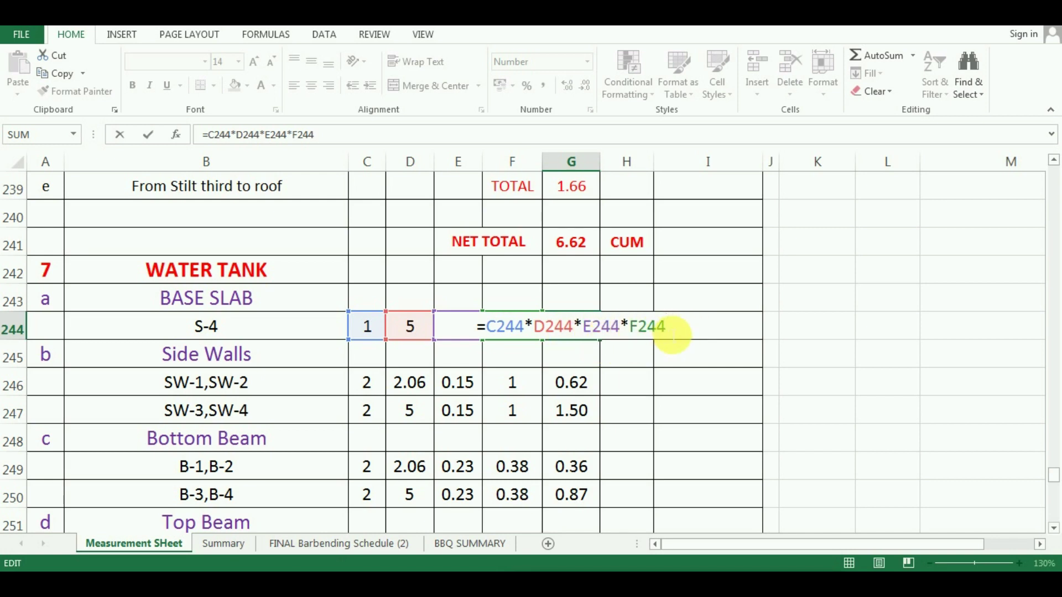
key(Return)
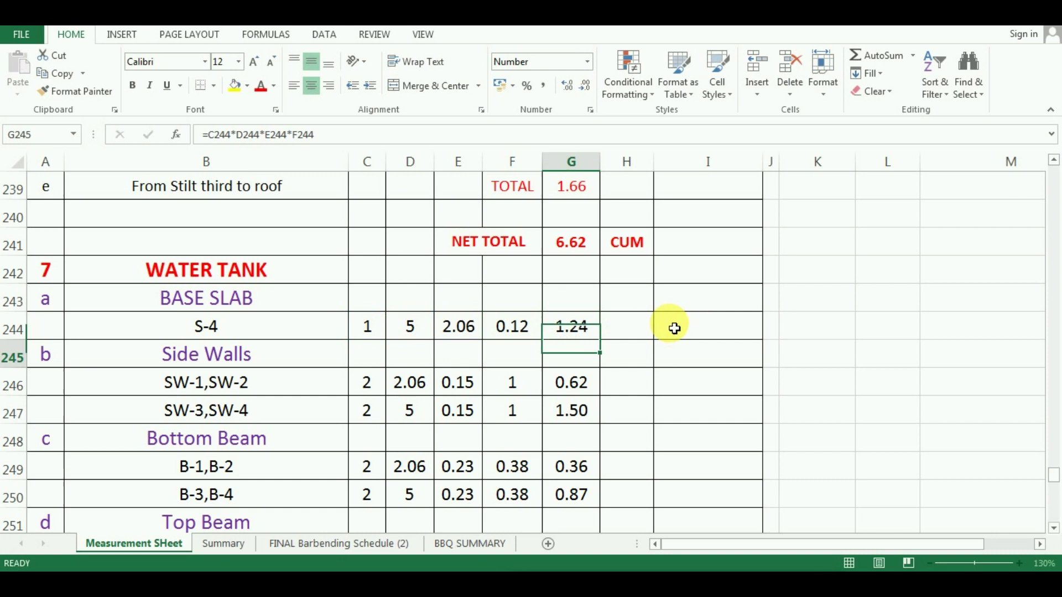
click(562, 325)
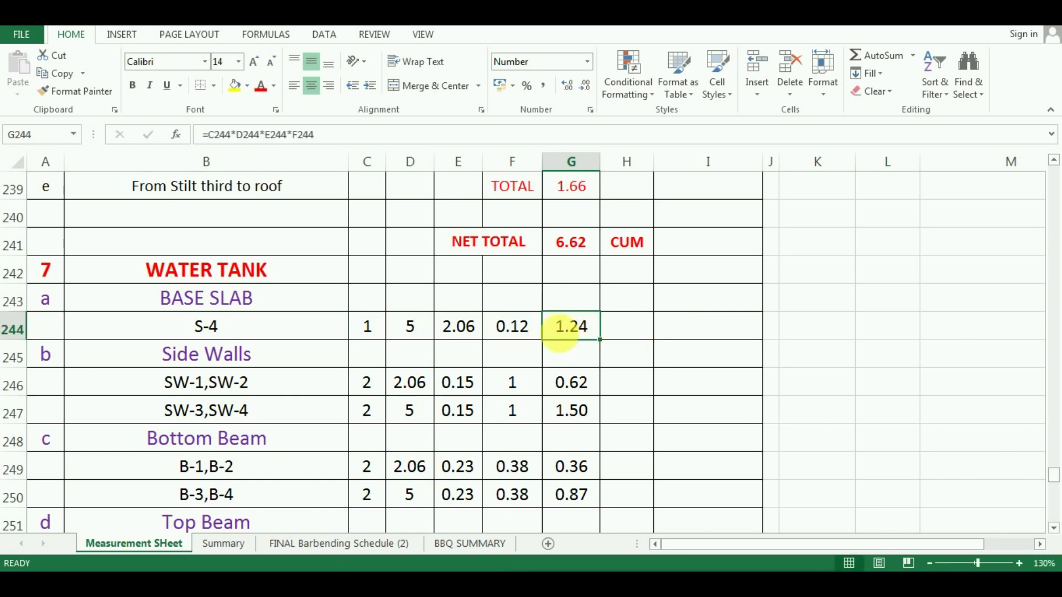
- Review the SW-1,SW-2 side wall row: length 2.06, thickness 0.15, height 1
click(137, 296)
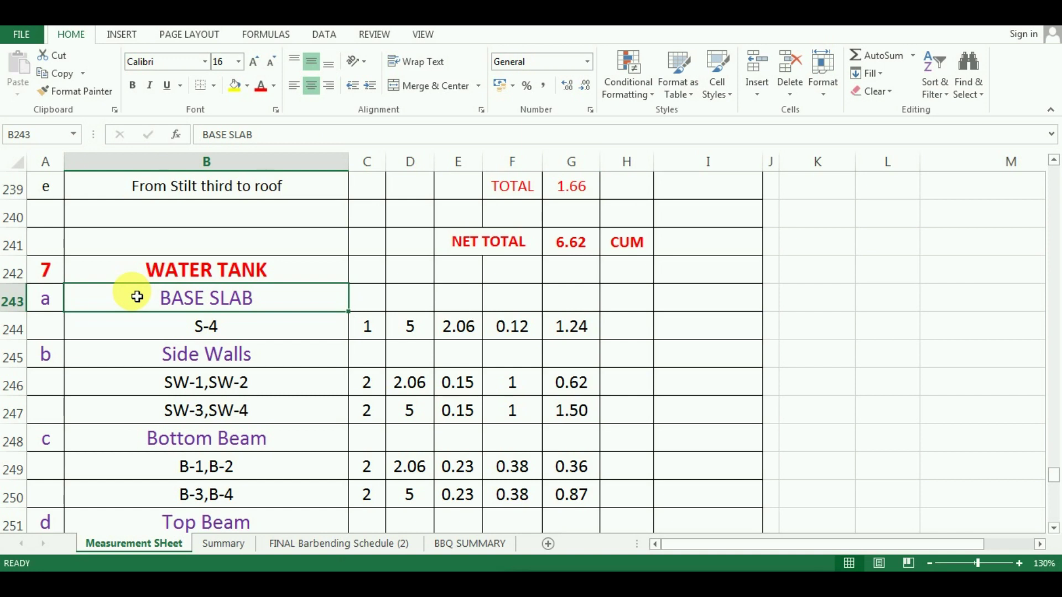
click(158, 338)
click(173, 357)
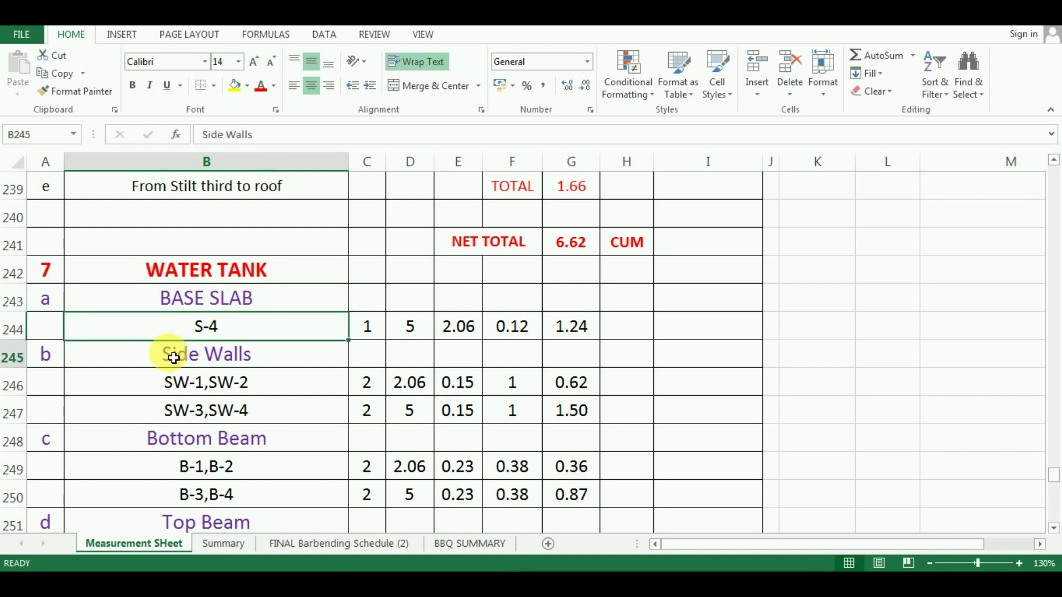
click(245, 388)
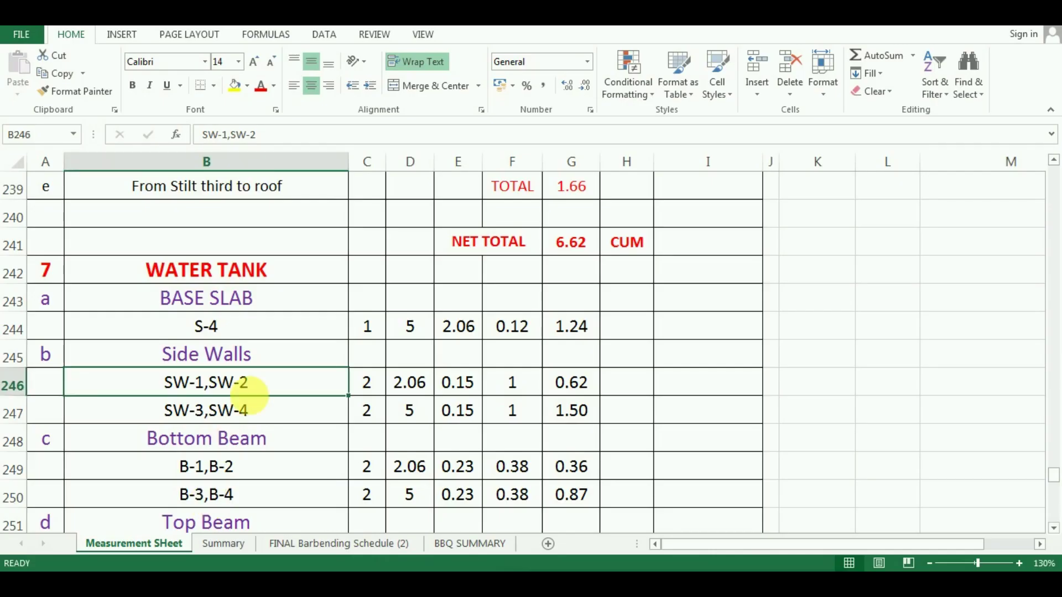
click(409, 383)
click(455, 383)
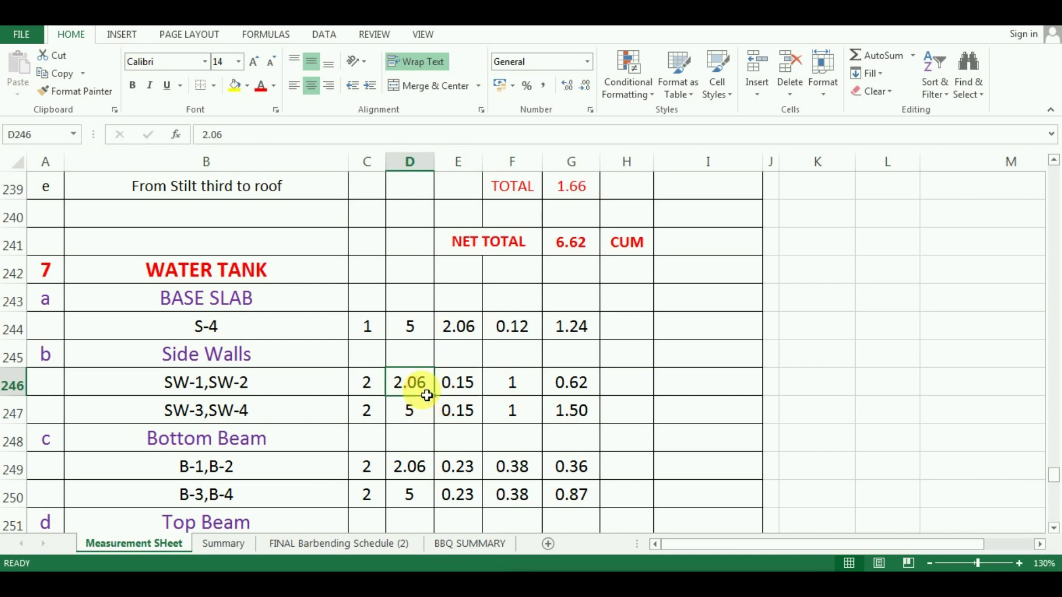
click(495, 387)
- Check the SW-3,SW-4 row: count 2, length 5, thickness 0.15, height 1
click(217, 407)
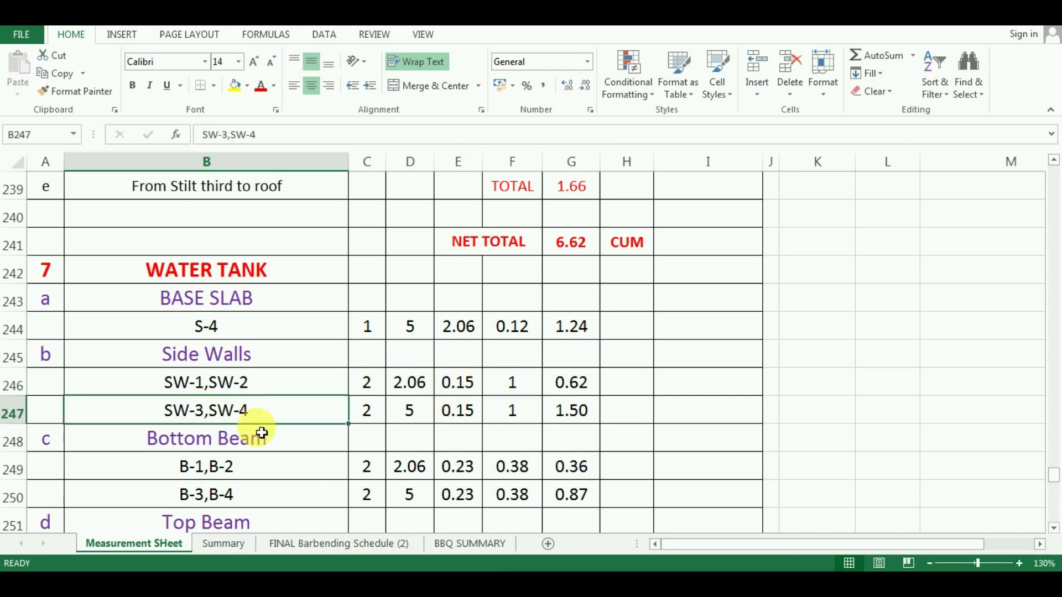
click(367, 418)
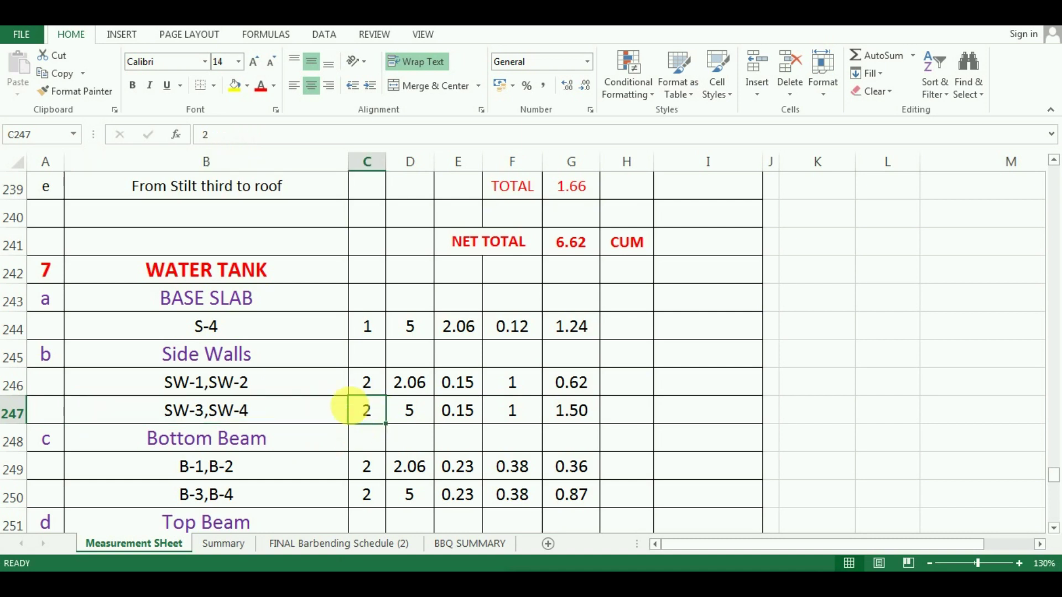
click(412, 412)
click(475, 418)
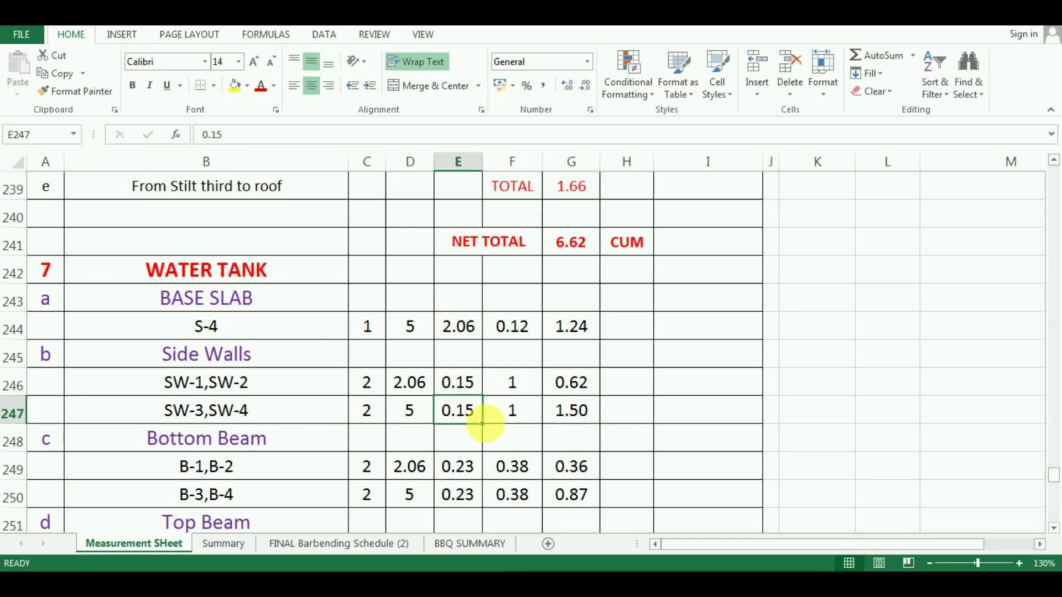
click(526, 422)
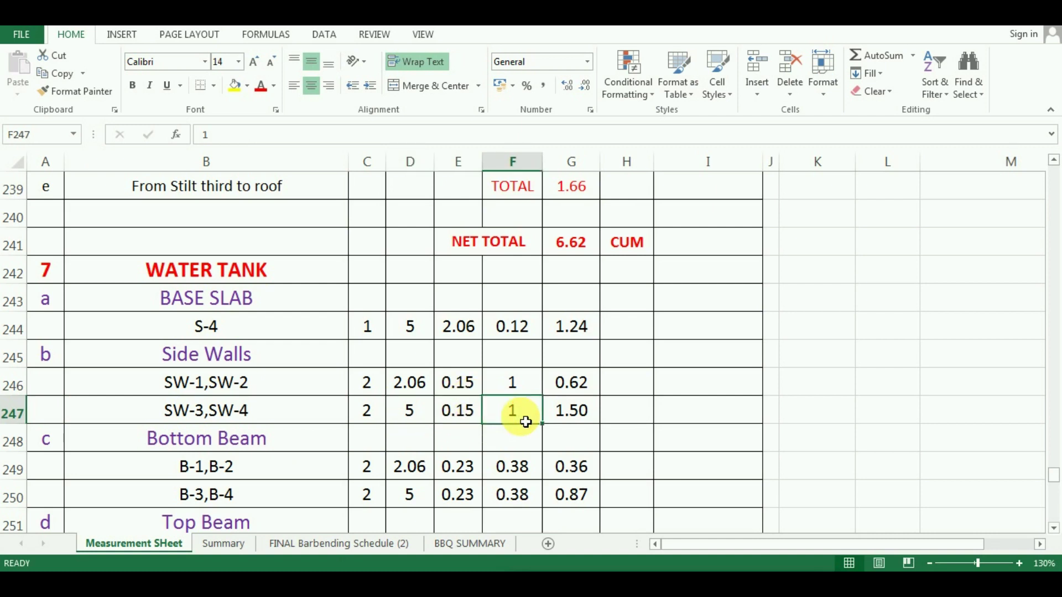
click(522, 389)
click(514, 415)
click(521, 381)
click(512, 415)
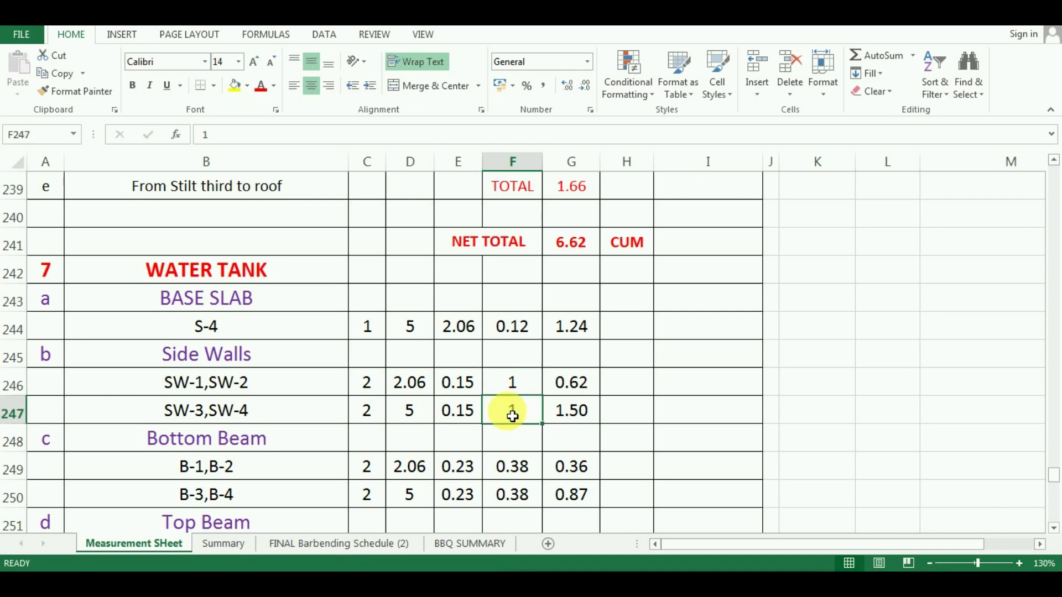
- Copy the G244 volume formula into G246 and G247, giving 0.62 and 1.50
click(566, 340)
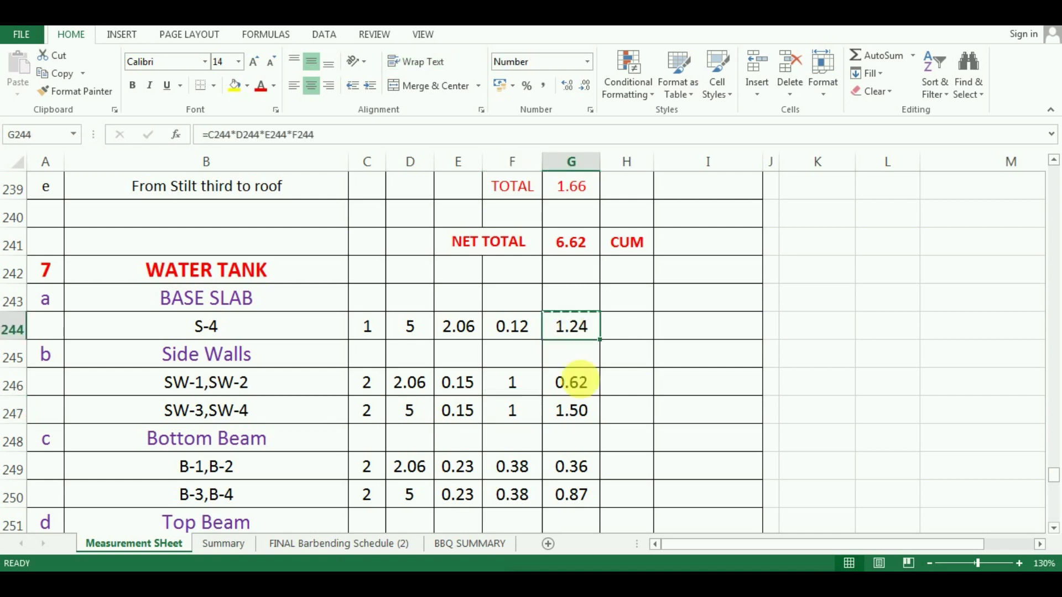
key(ctrl+c)
click(577, 381)
key(ctrl+v)
click(578, 416)
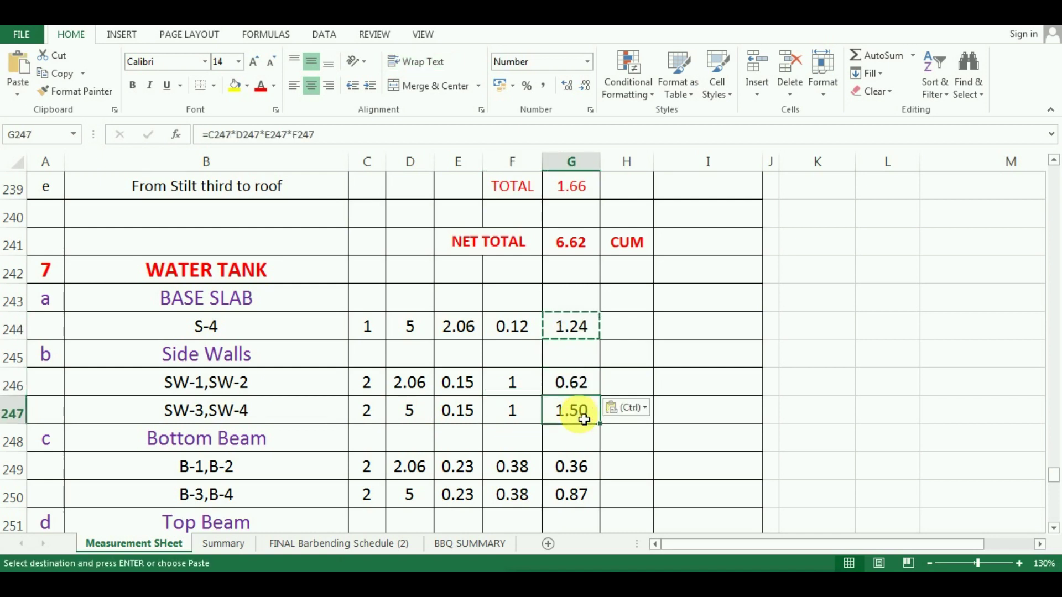
key(ctrl+v)
click(595, 384)
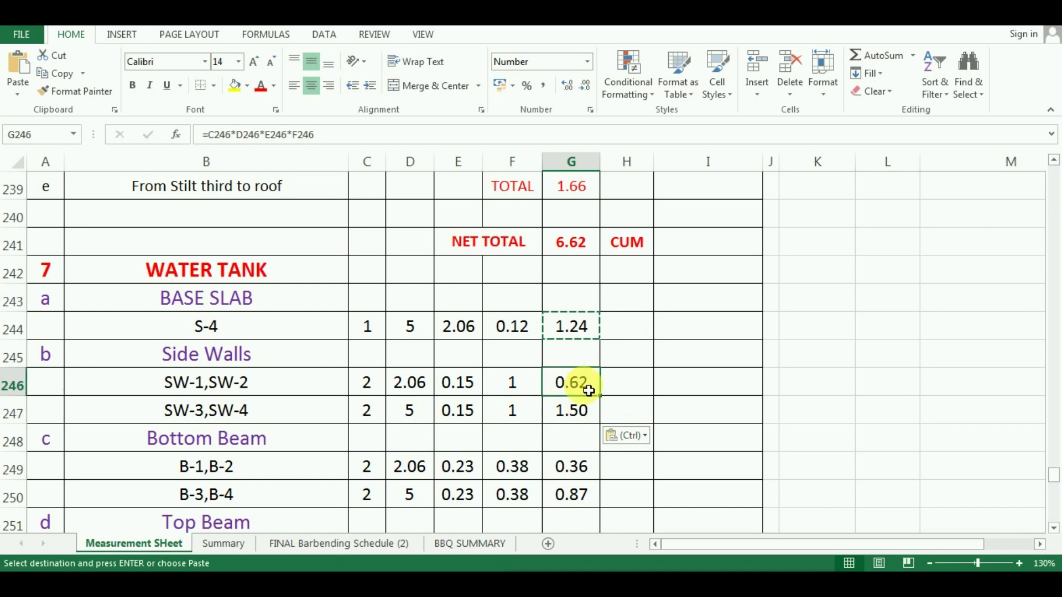
click(572, 420)
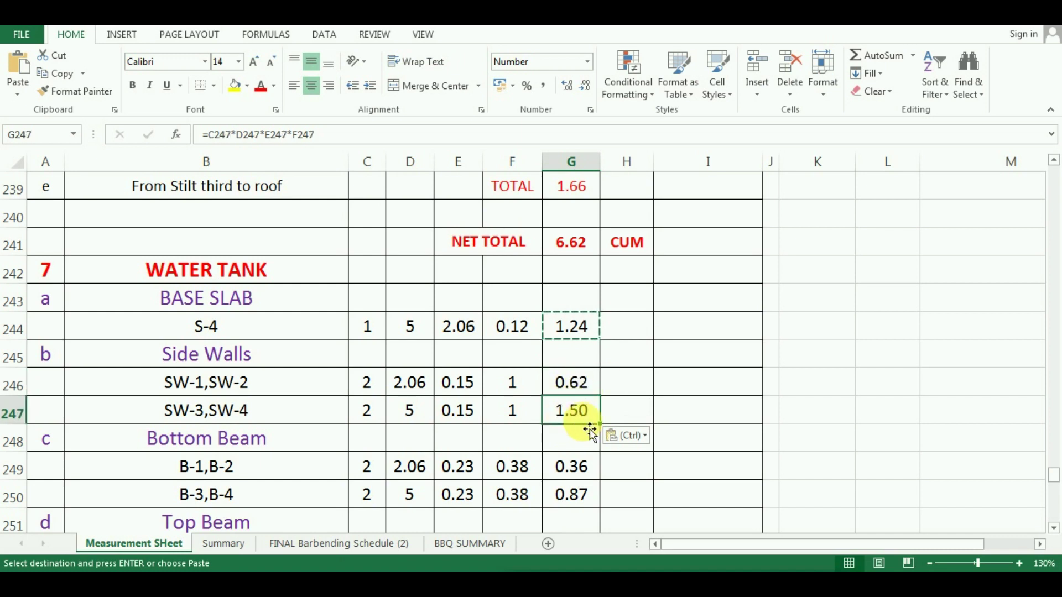
key(Escape)
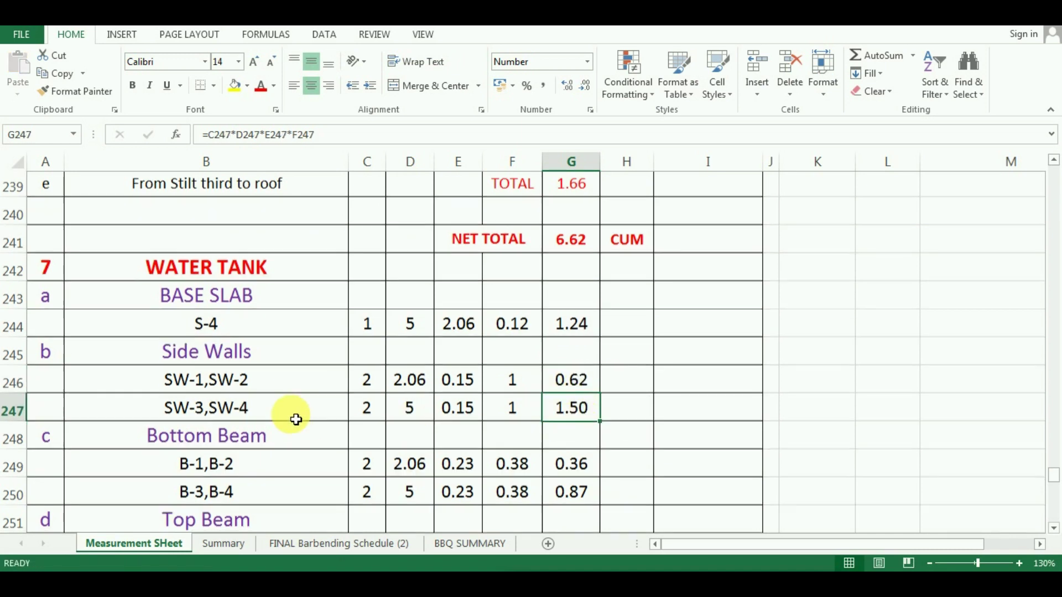
- Scroll down to the Bottom Beam section and select the B-1,B-2 row
scroll(292, 417, down, 1)
click(244, 351)
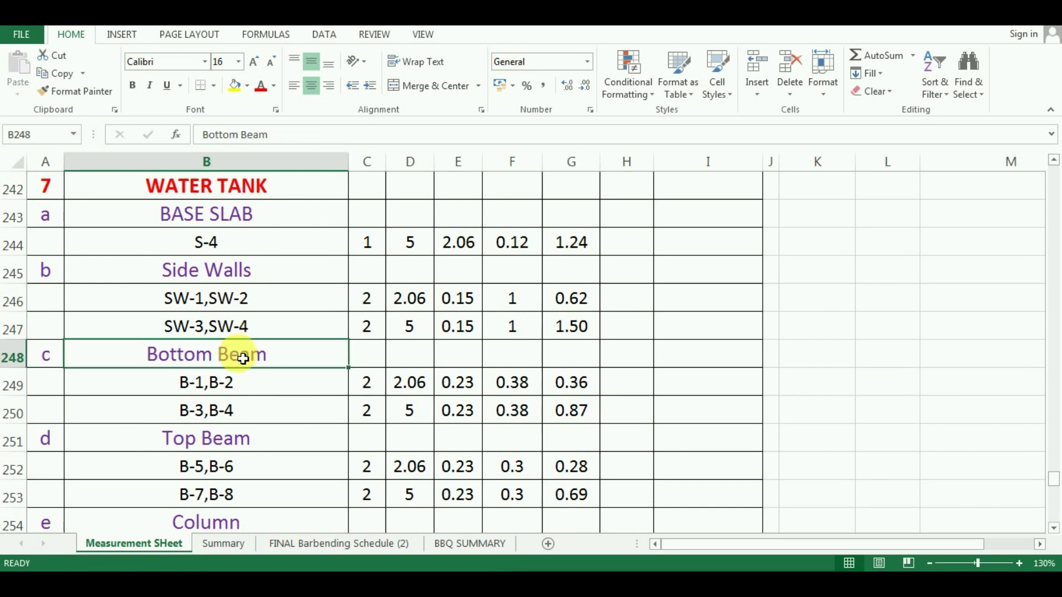
click(274, 396)
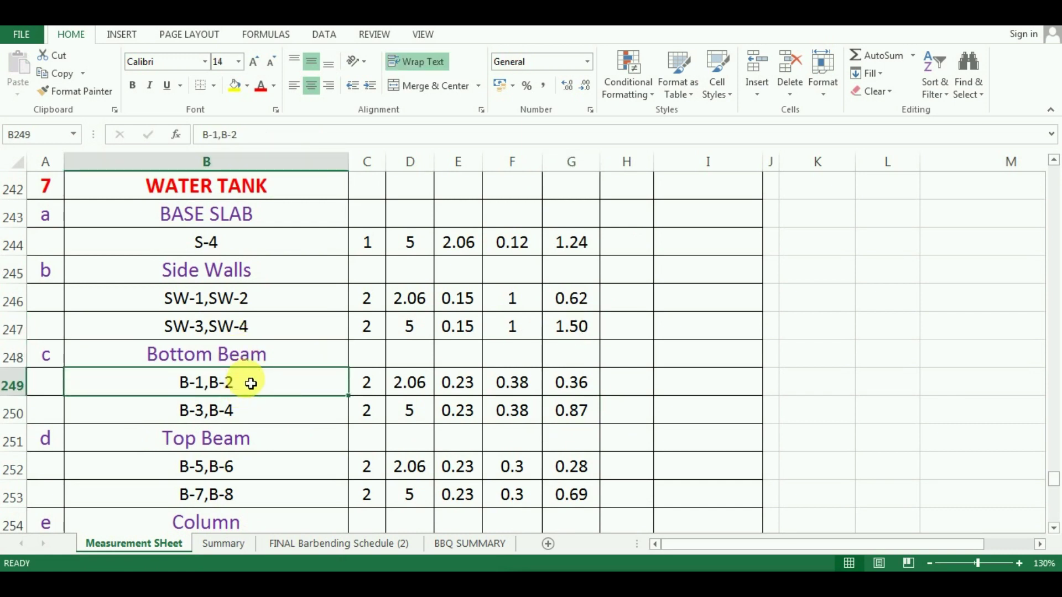
- Zoom around the Water Tank Plan beams and side walls in AutoCAD, then return to Excel
click(305, 570)
scroll(268, 351, down, 3)
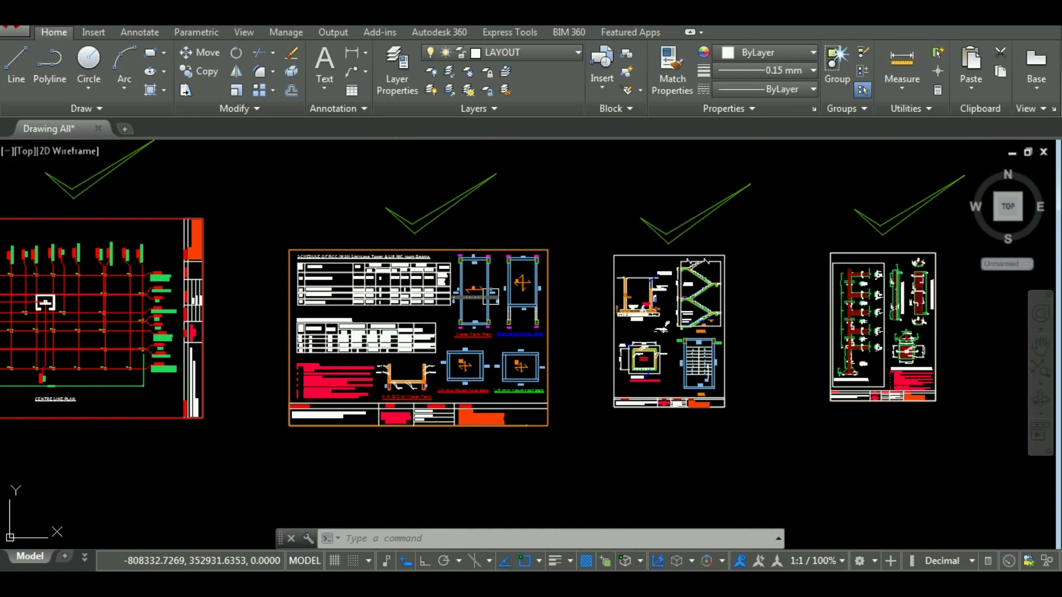
scroll(691, 293, up, 6)
scroll(450, 301, down, 2)
scroll(441, 168, up, 6)
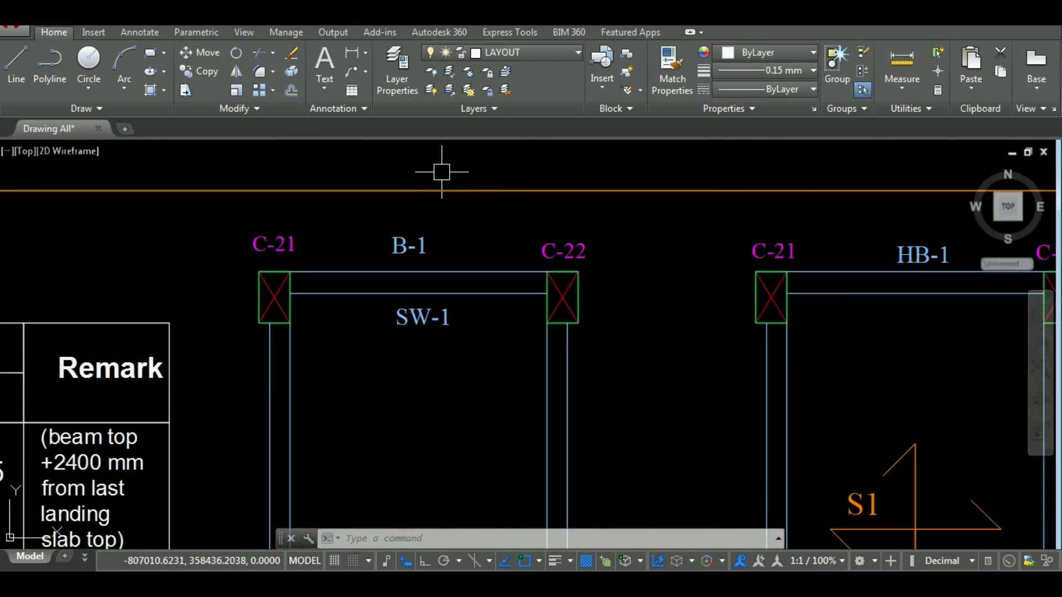
scroll(426, 232, down, 4)
scroll(410, 482, up, 2)
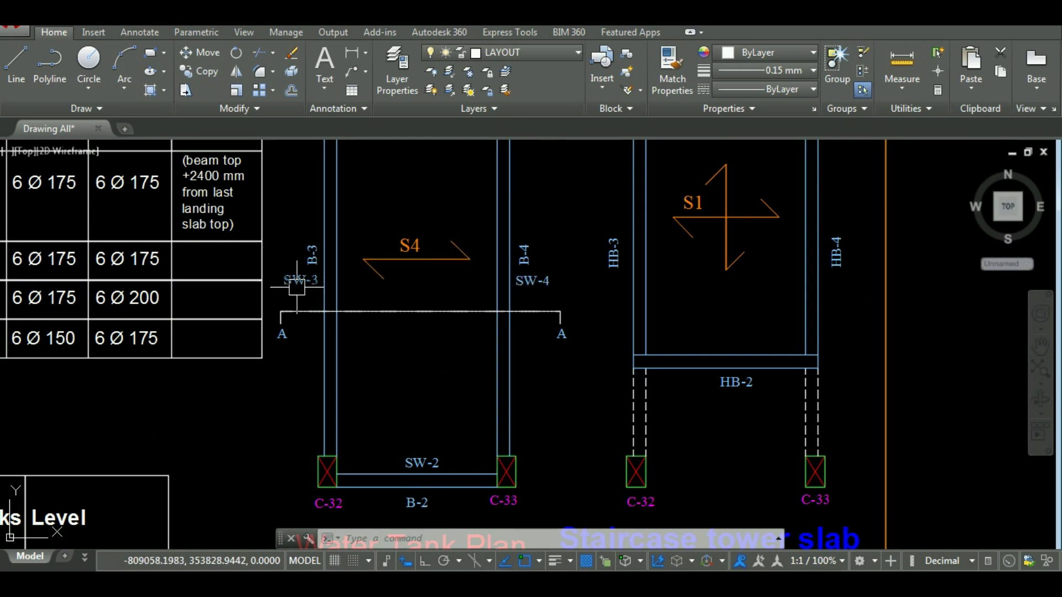
mouse_move(332, 564)
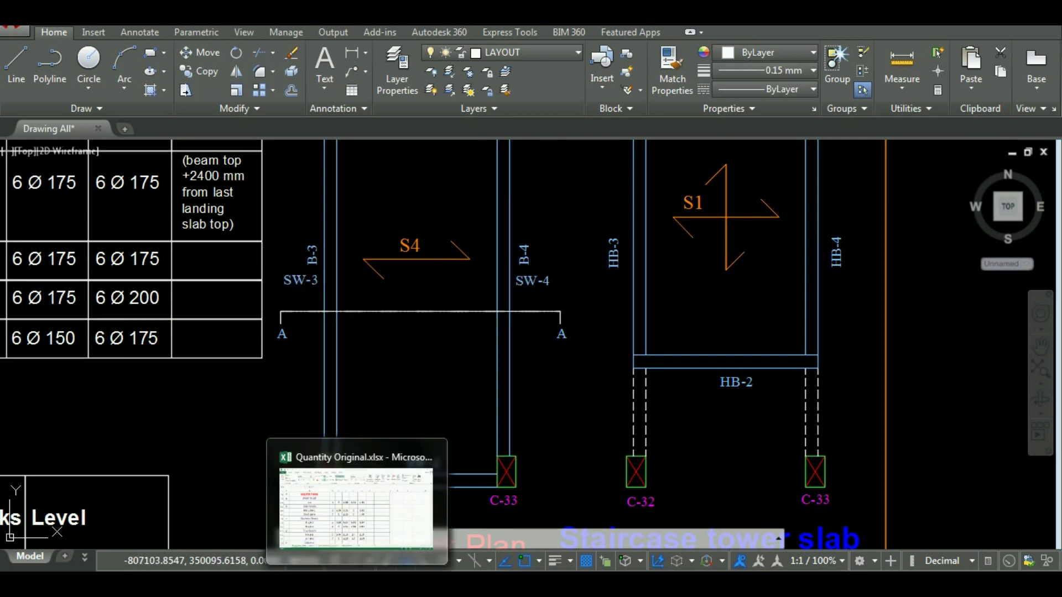
click(332, 504)
- Check the Bottom Beam counts of 2, lengths 2.06 and 5, and width 0.23
click(363, 393)
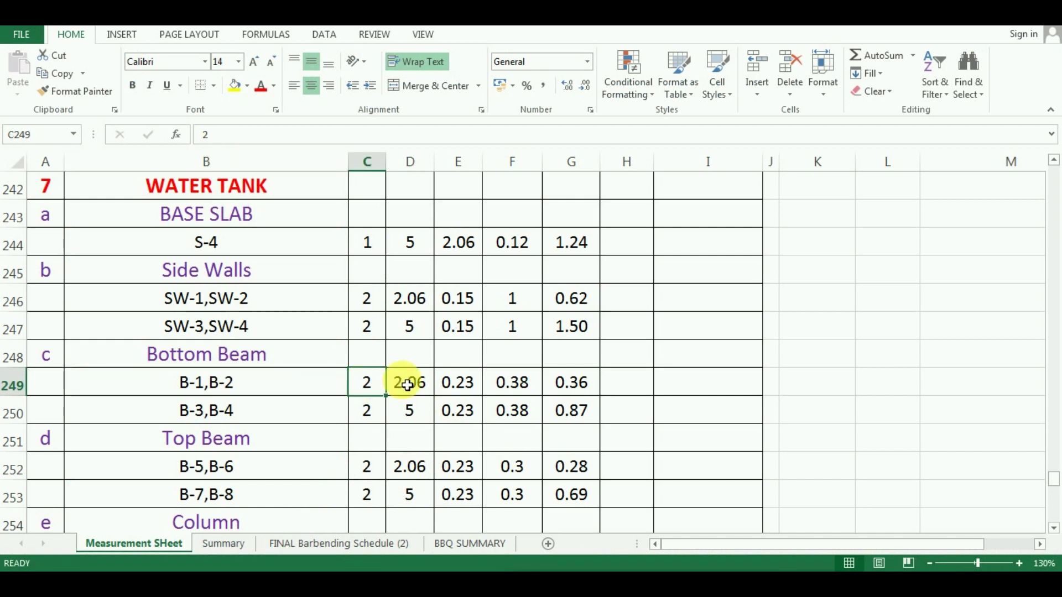
click(369, 404)
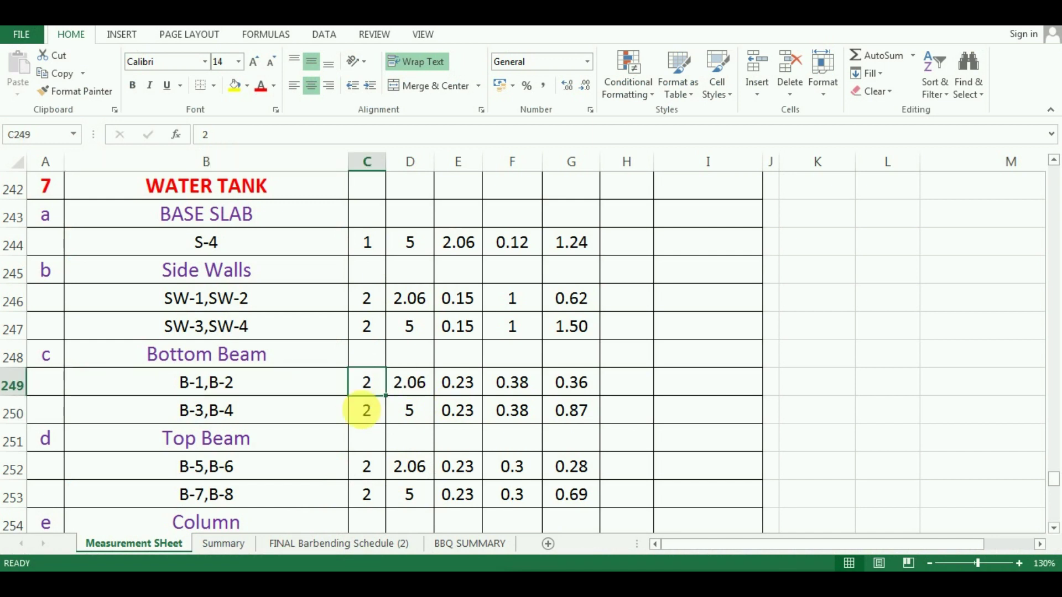
click(281, 397)
click(293, 380)
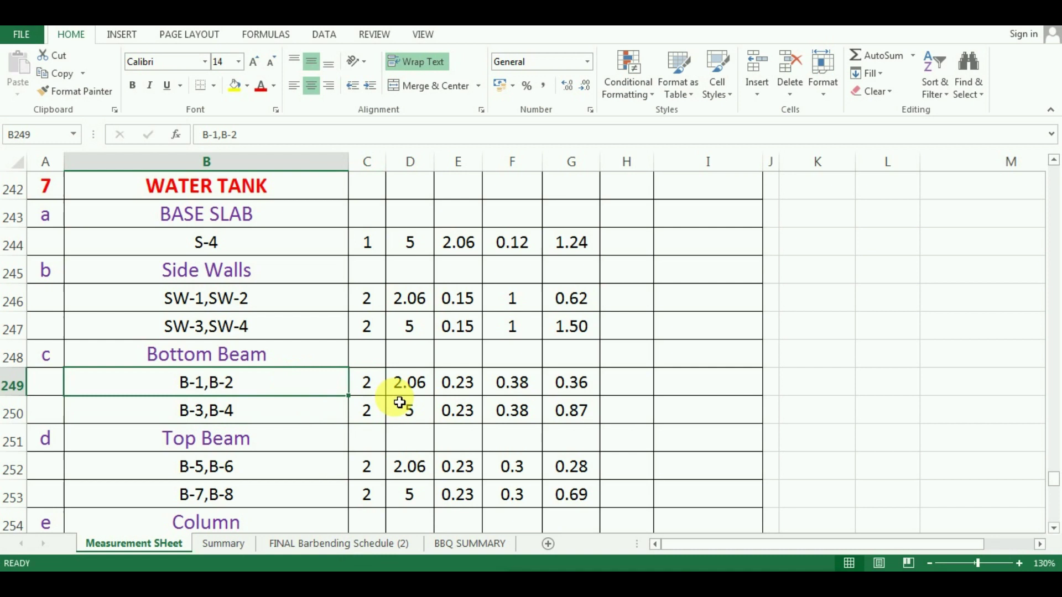
click(420, 392)
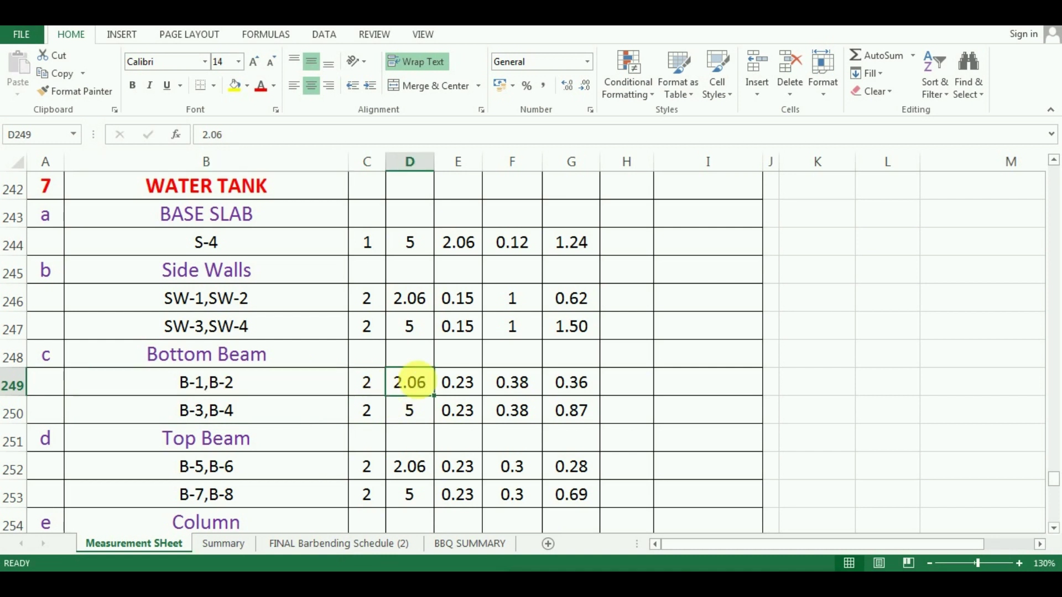
click(418, 415)
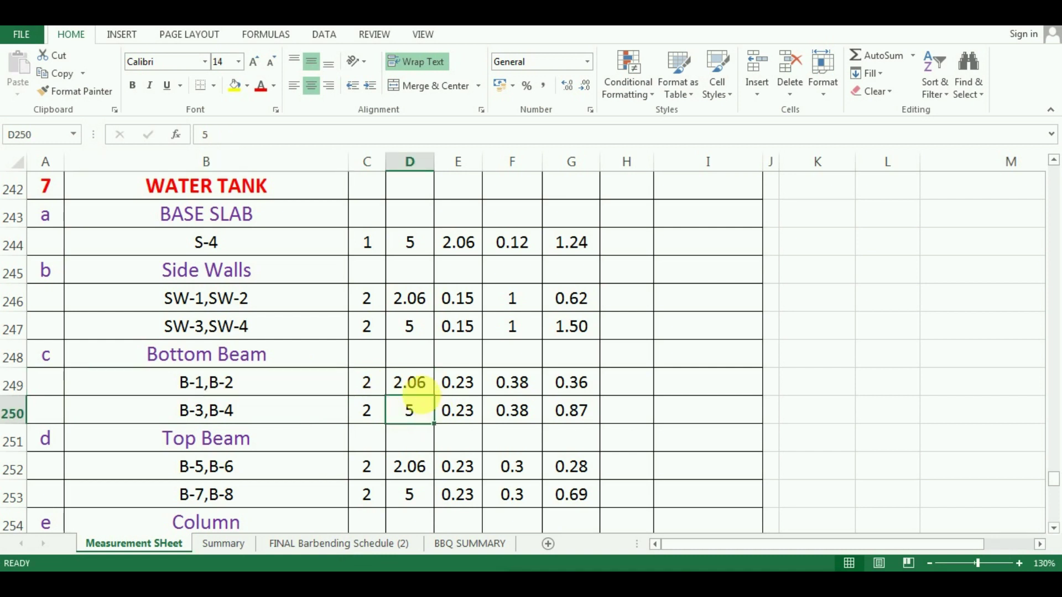
click(417, 387)
click(474, 383)
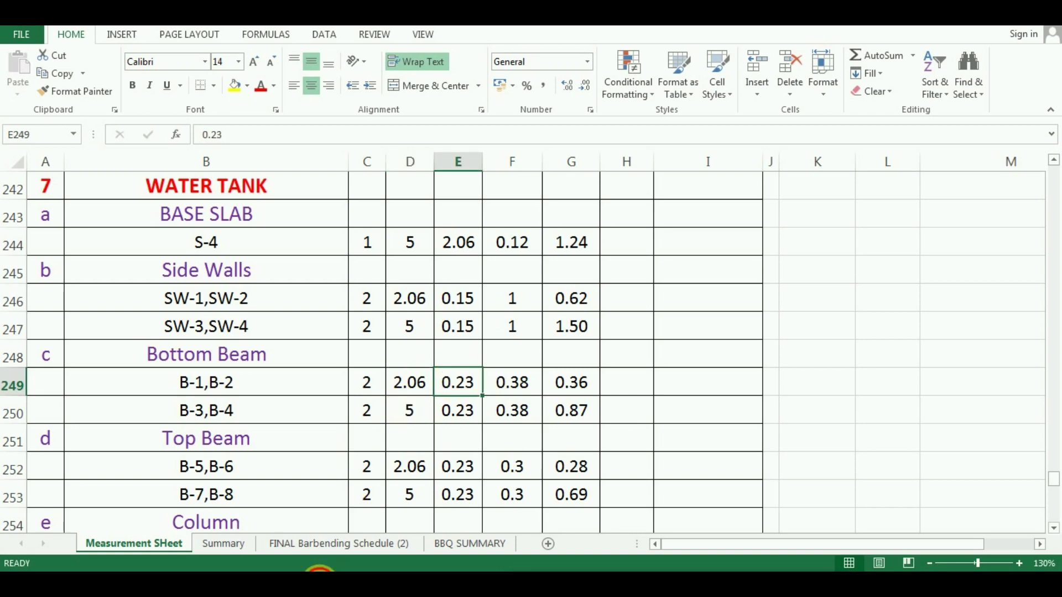
click(320, 569)
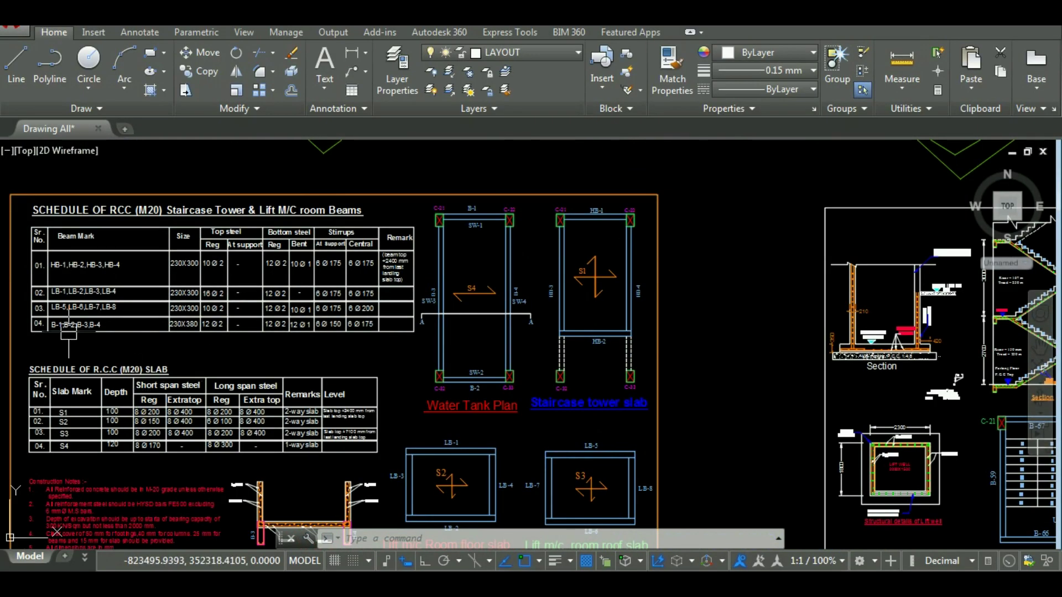
- Zoom into the beam schedule to read the 230X380 beam size
scroll(55, 316, up, 5)
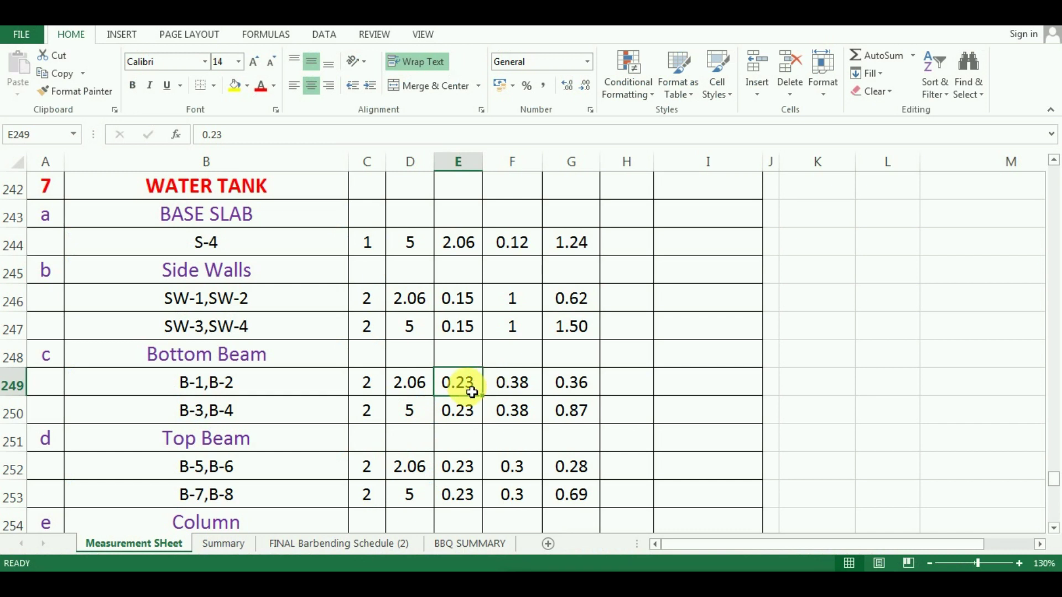
- Enter 0.38 as the Bottom Beam depth
text(0.)
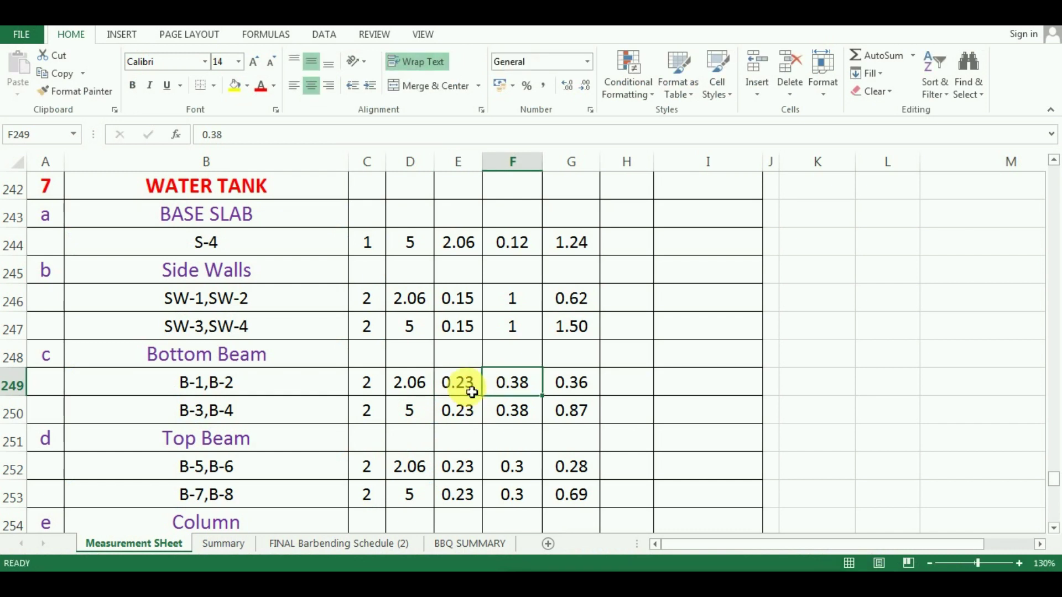
text(.38)
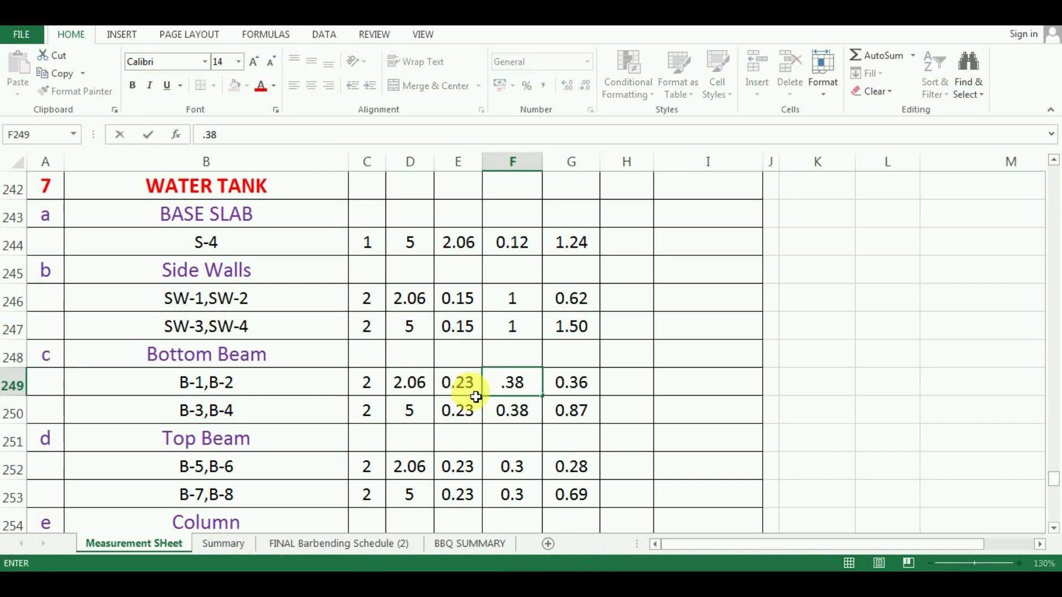
click(505, 412)
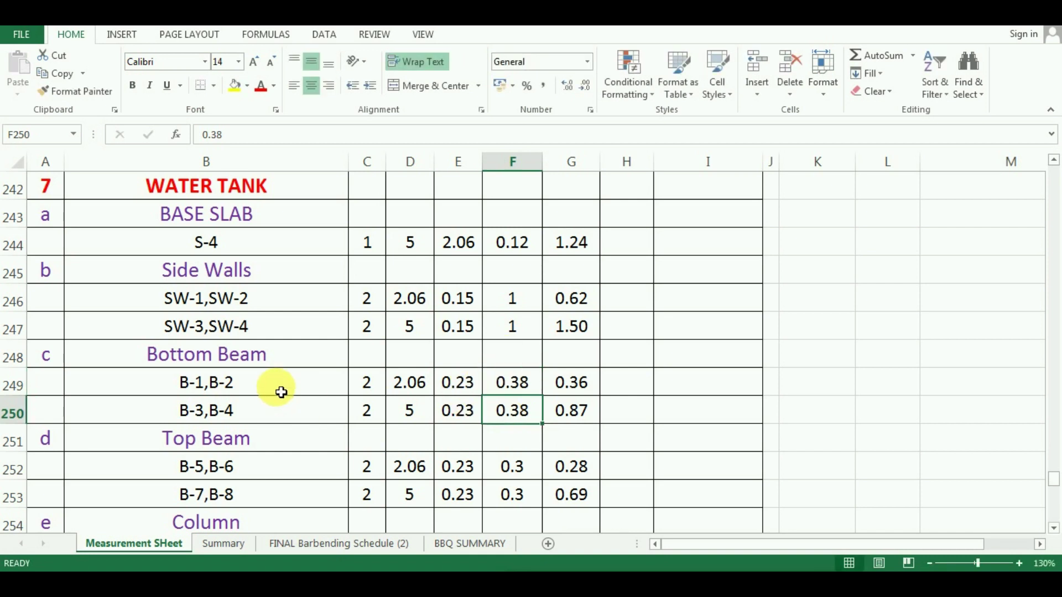
- Copy the wall volume formula into G249 and G250, giving 0.36 and 0.87
click(569, 395)
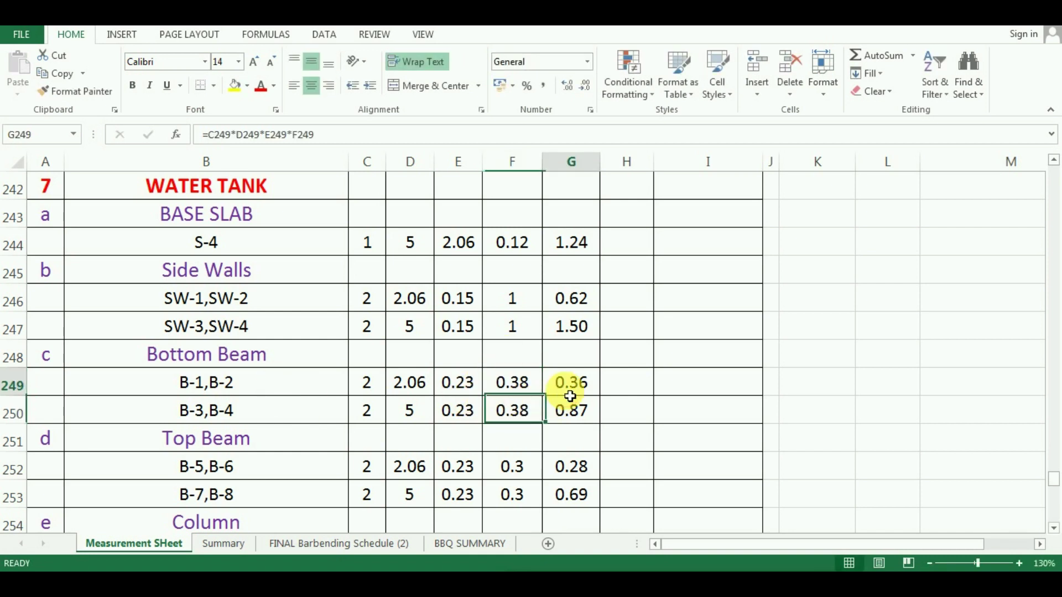
click(576, 331)
key(ctrl+c)
click(576, 380)
key(ctrl+v)
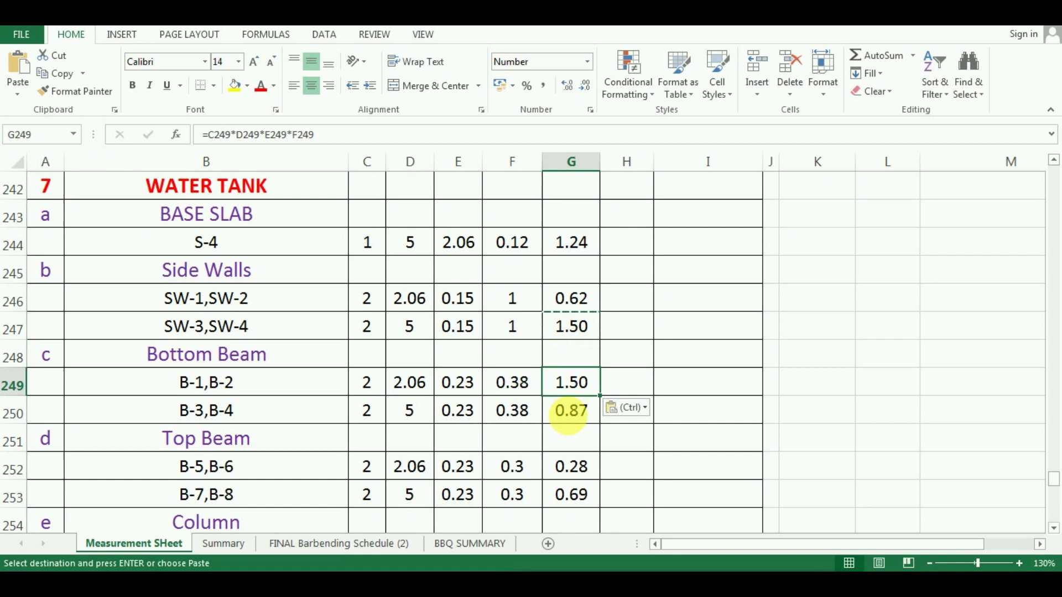
click(573, 421)
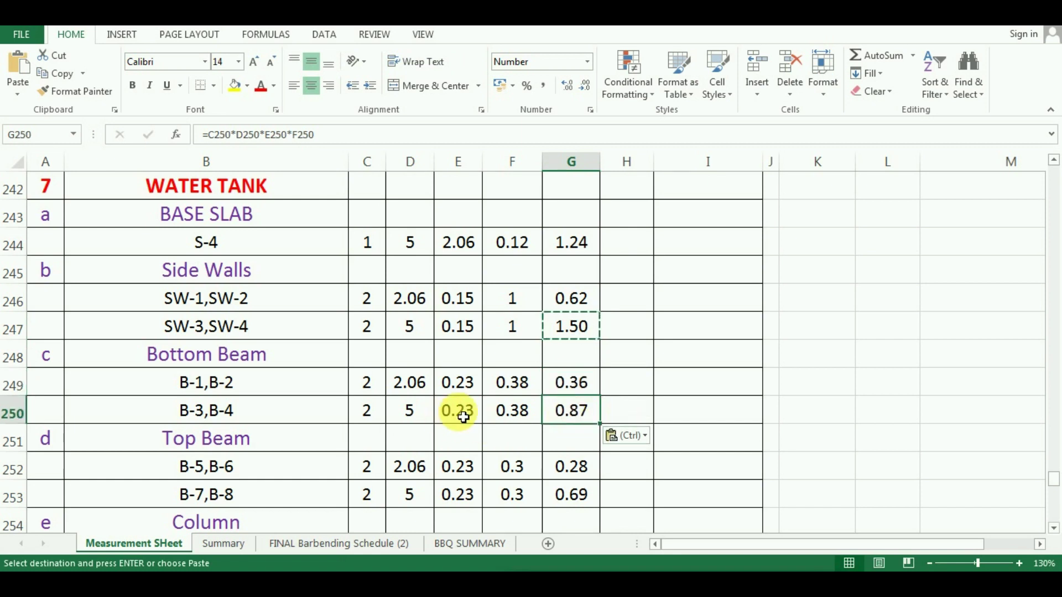
key(ctrl)
key(ctrl)
click(573, 390)
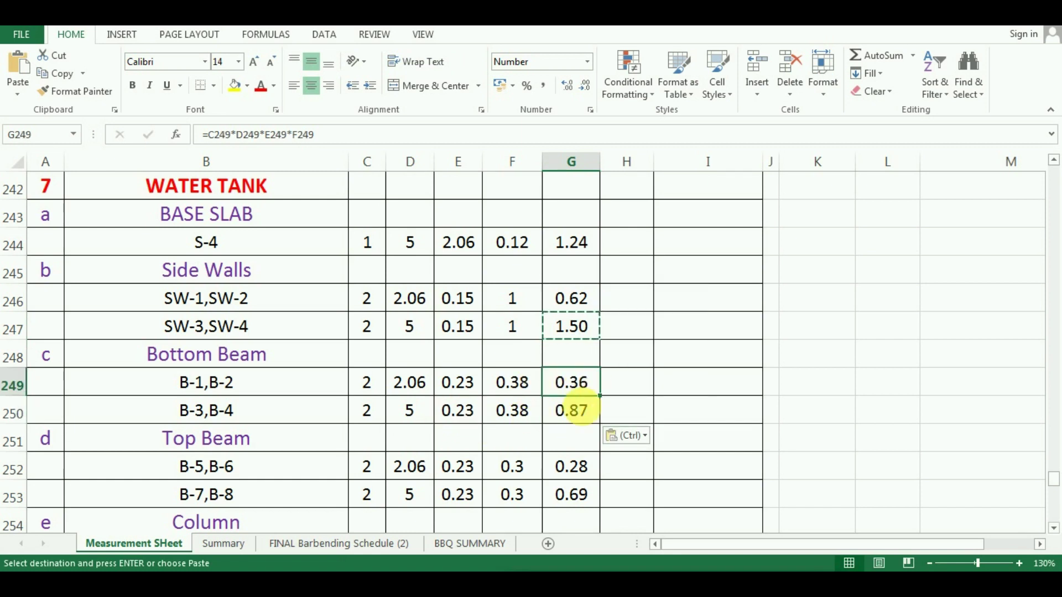
click(575, 419)
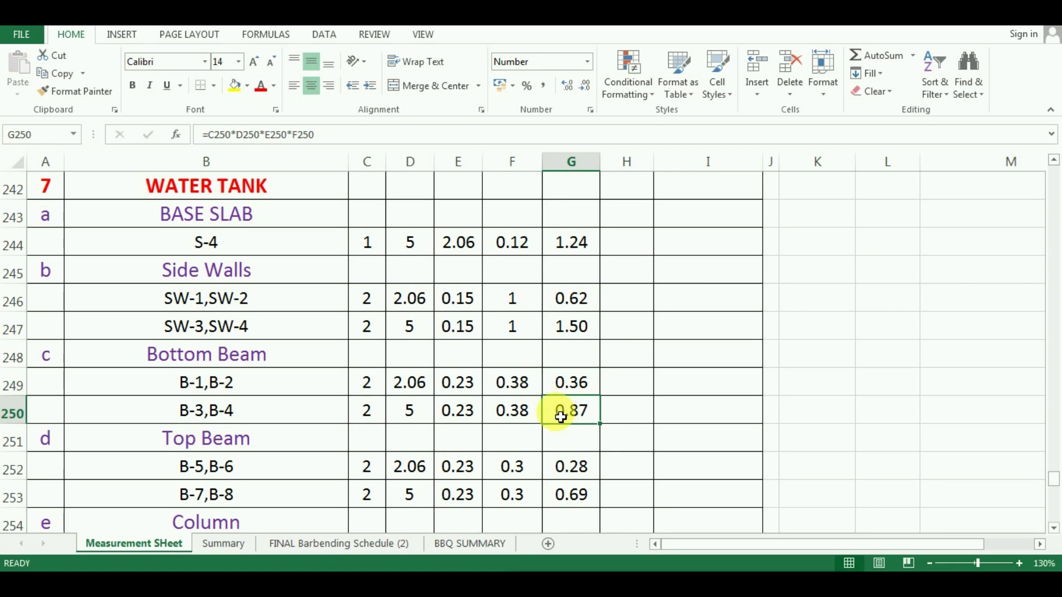
click(199, 433)
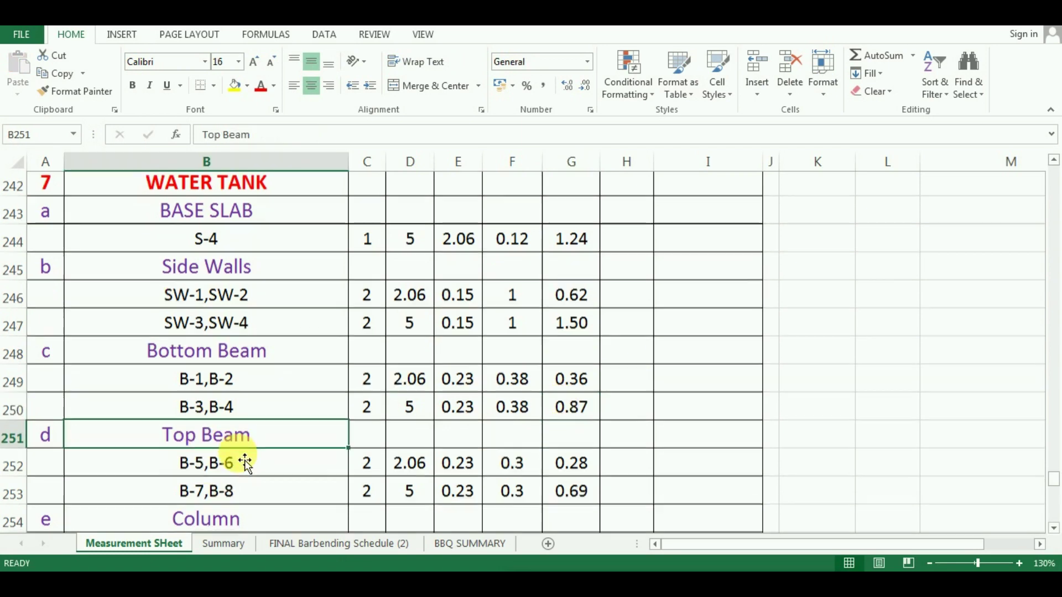
scroll(249, 378, down, 2)
scroll(249, 378, up, 1)
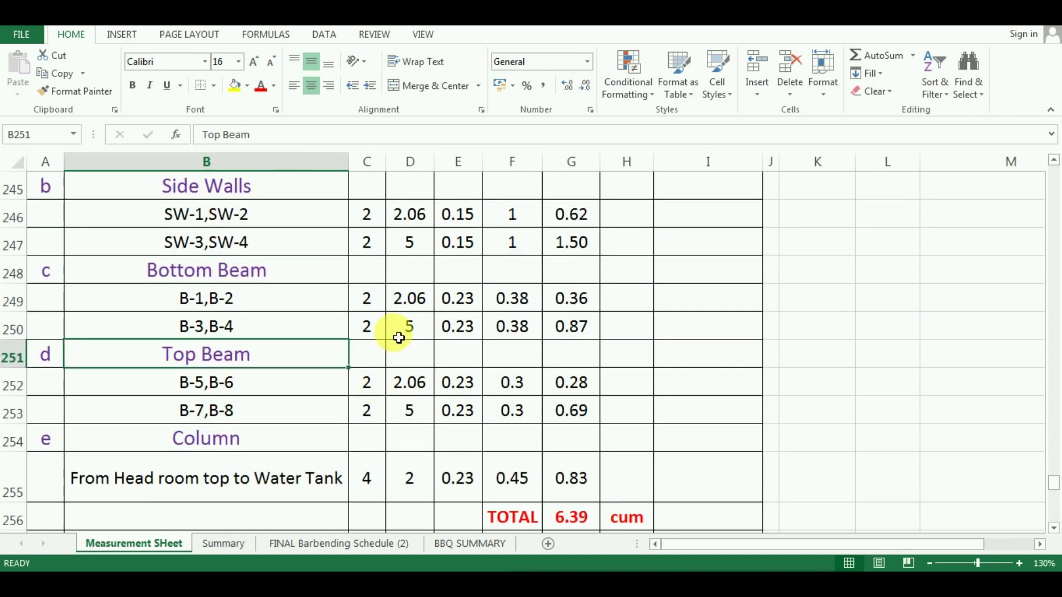
drag(374, 301, 514, 333)
key(ctrl+c)
drag(367, 390, 523, 399)
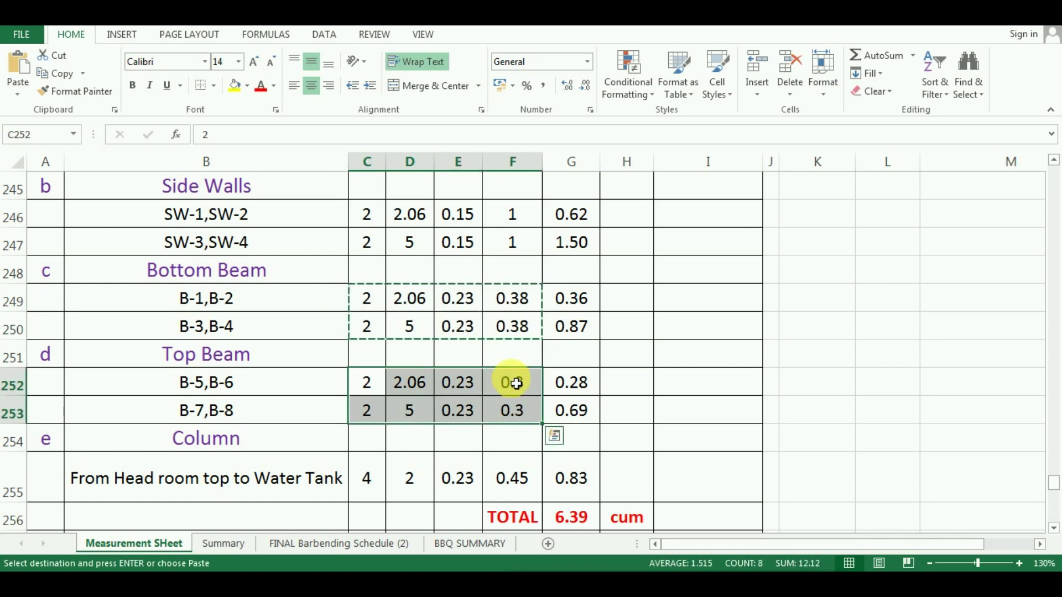
key(ctrl+q)
key(Escape)
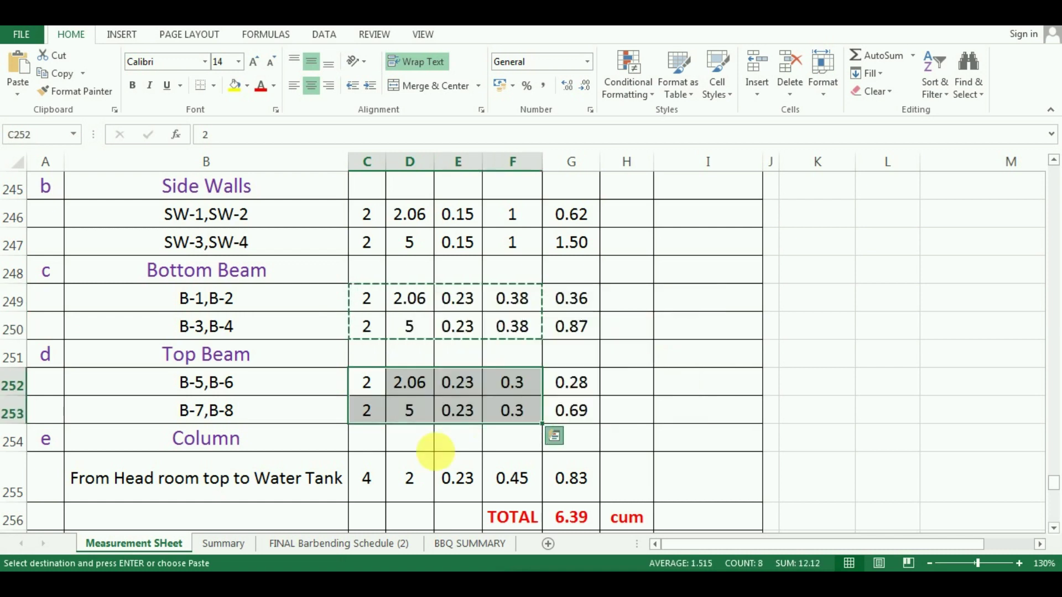
click(435, 452)
key(Escape)
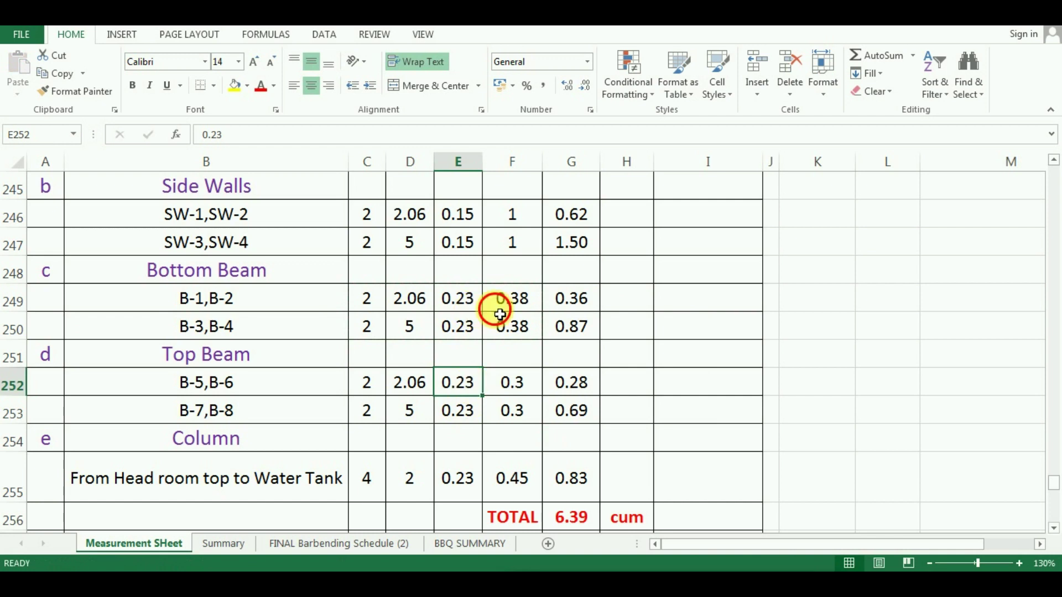
click(478, 304)
click(529, 308)
click(510, 379)
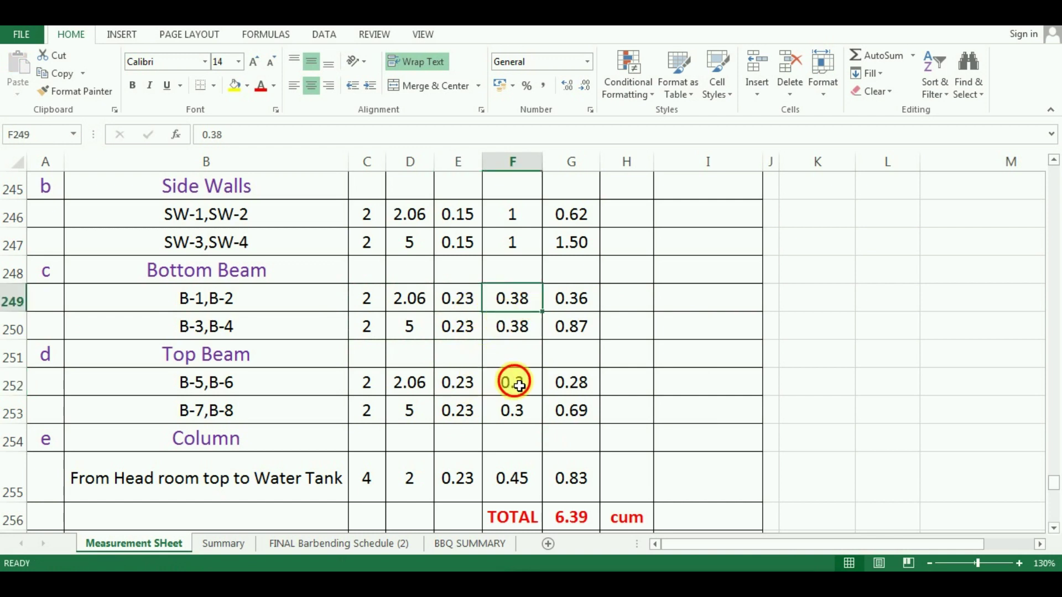
click(457, 411)
click(523, 411)
click(520, 382)
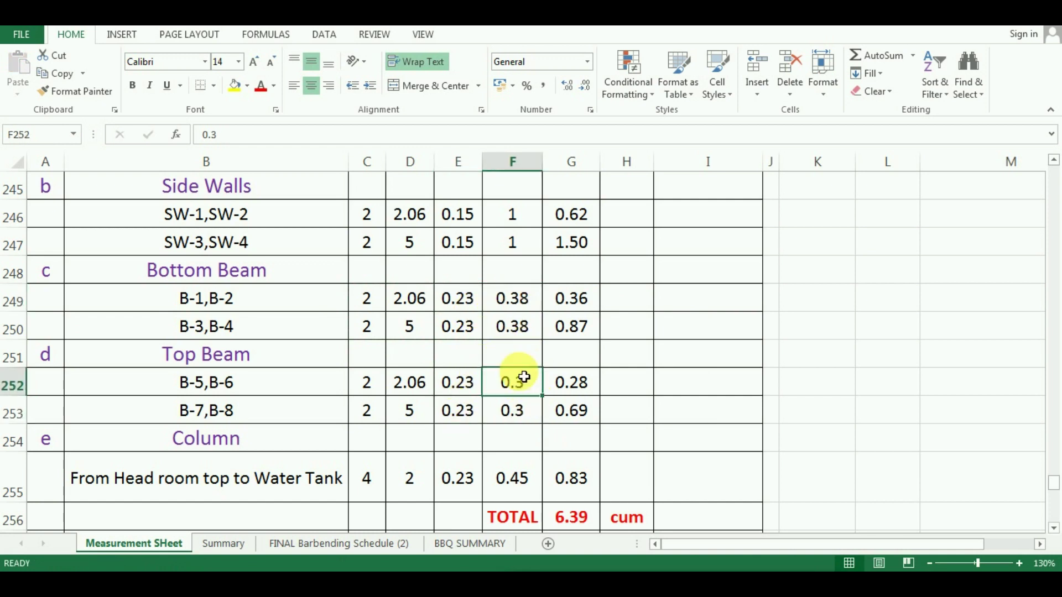
drag(458, 390, 526, 408)
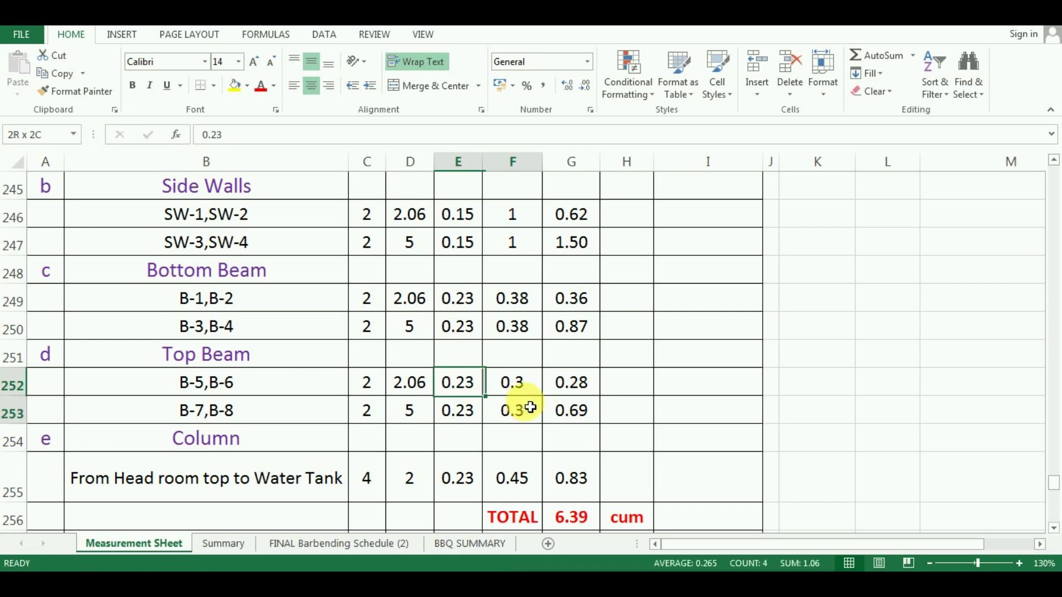
click(581, 393)
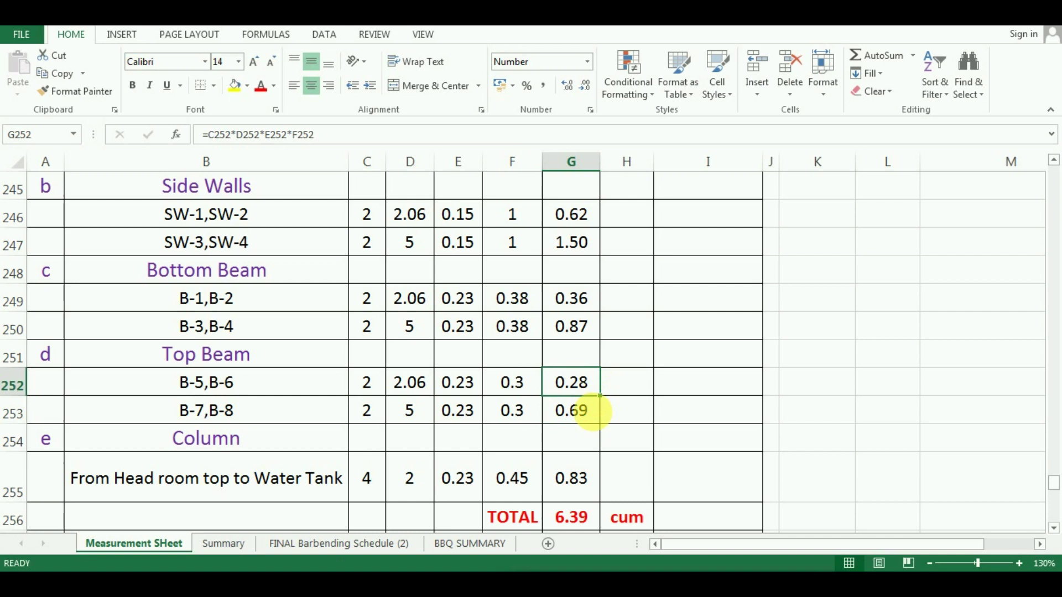
click(597, 417)
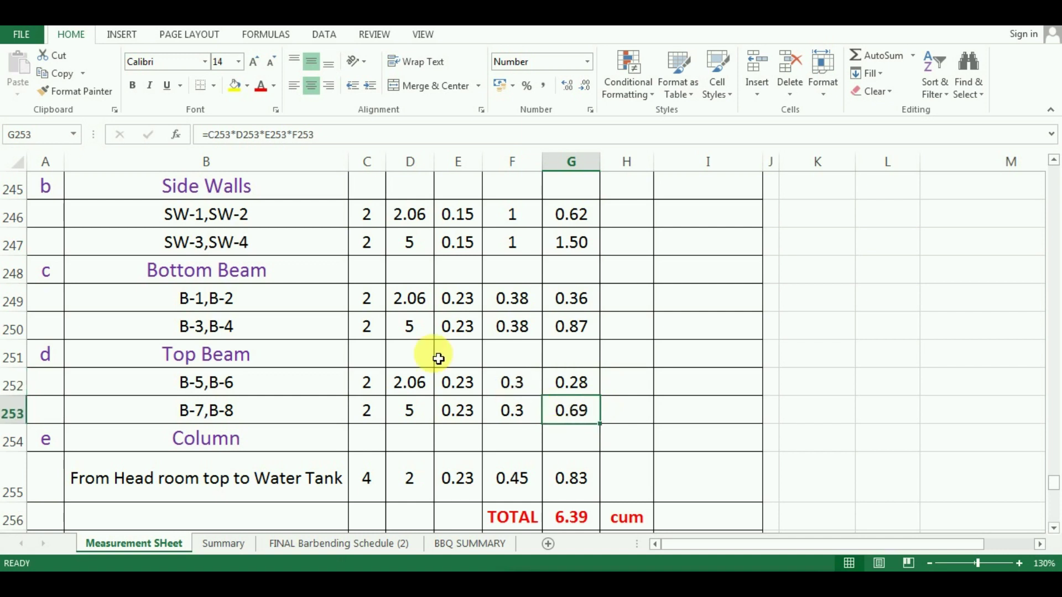
scroll(255, 365, down, 1)
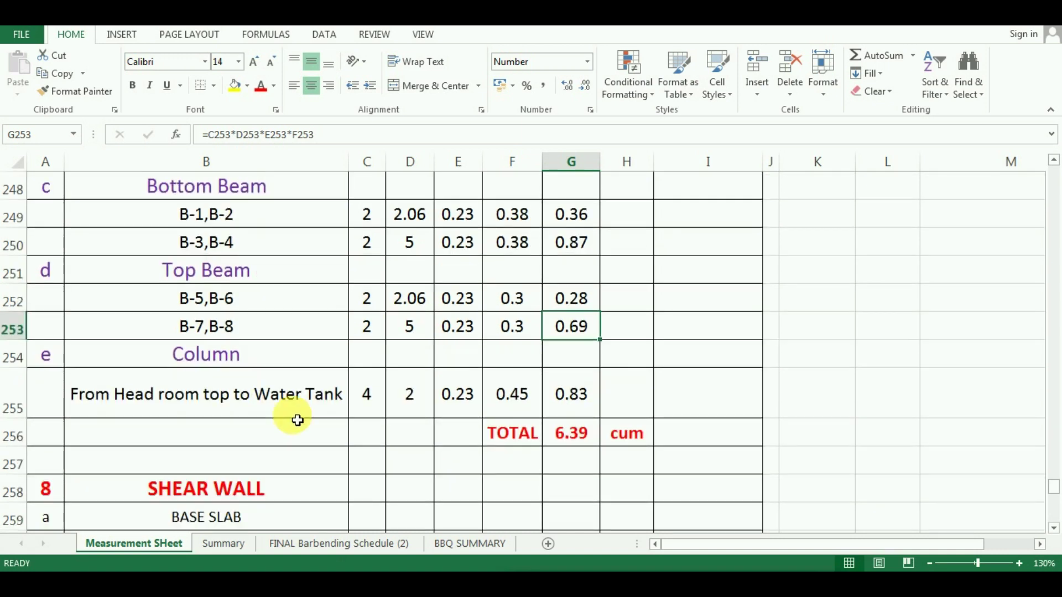
click(260, 390)
click(216, 365)
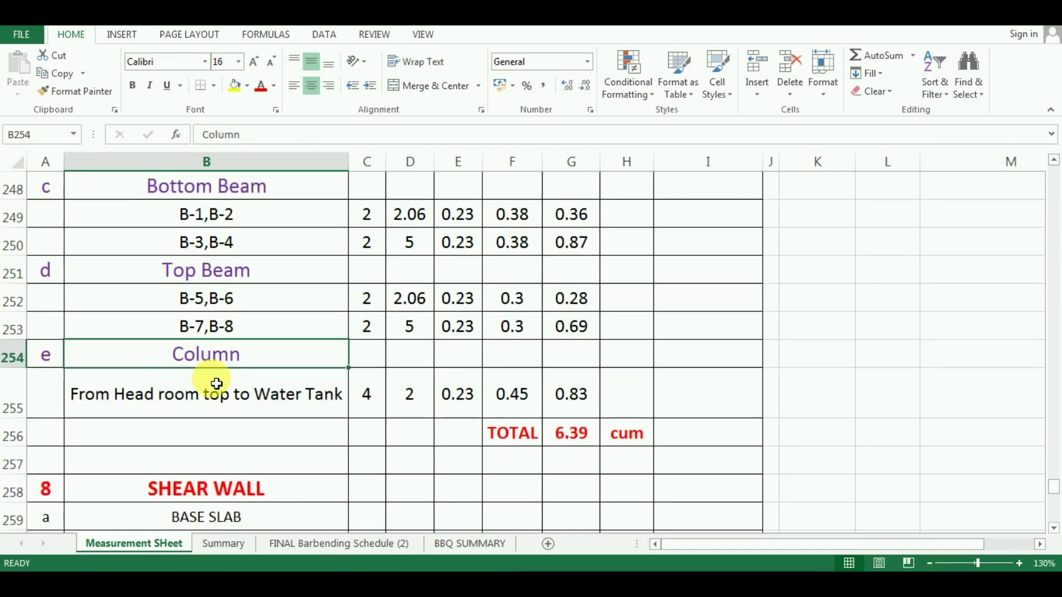
click(237, 396)
click(239, 353)
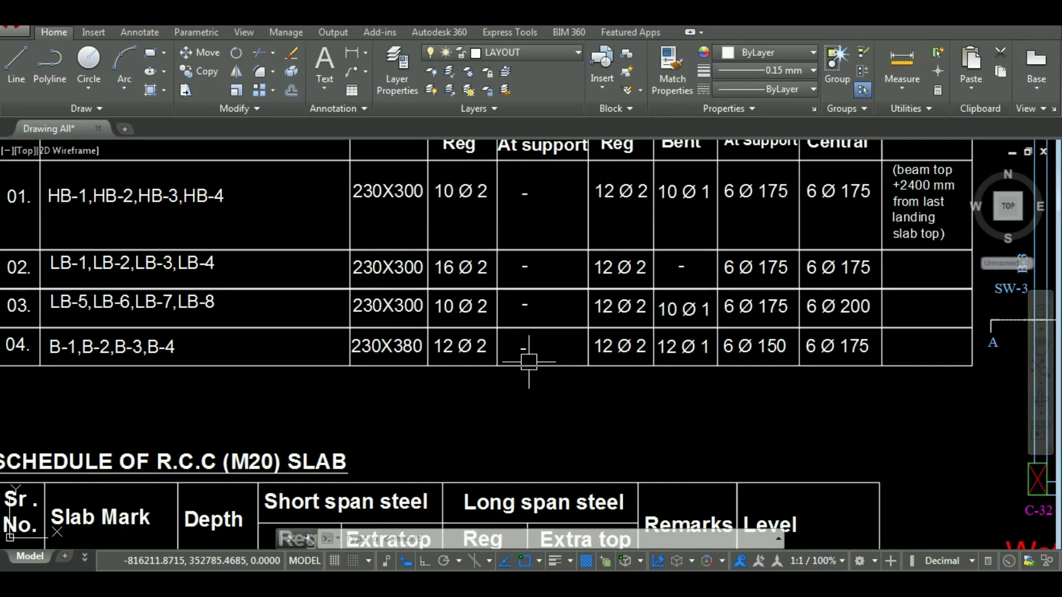
- Zoom around the Water Tank Plan and beam schedule in AutoCAD, then return to Excel
scroll(526, 355, down, 5)
scroll(776, 430, up, 5)
scroll(622, 143, up, 4)
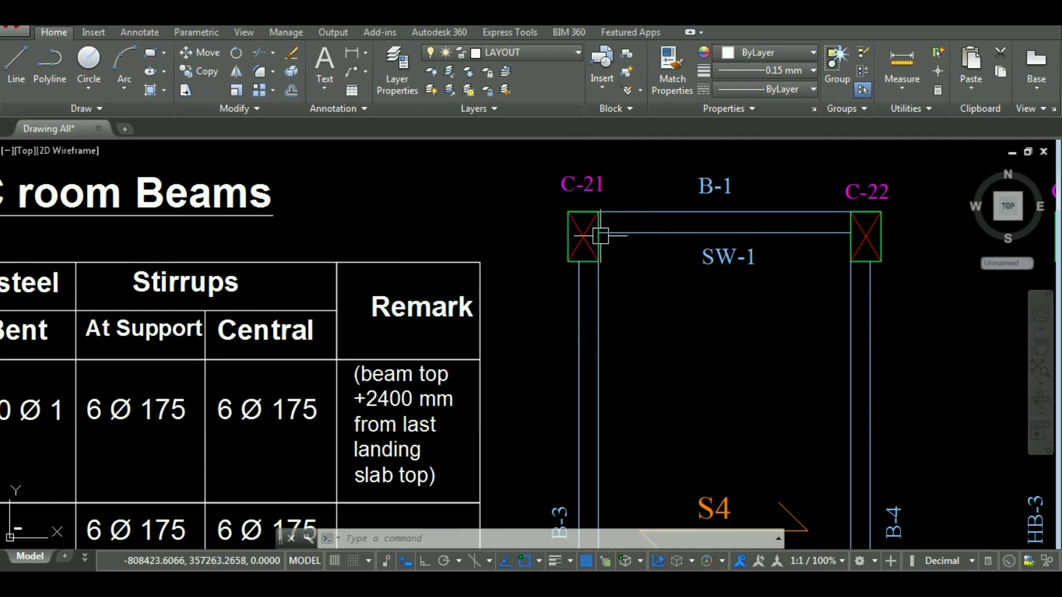
scroll(751, 171, down, 5)
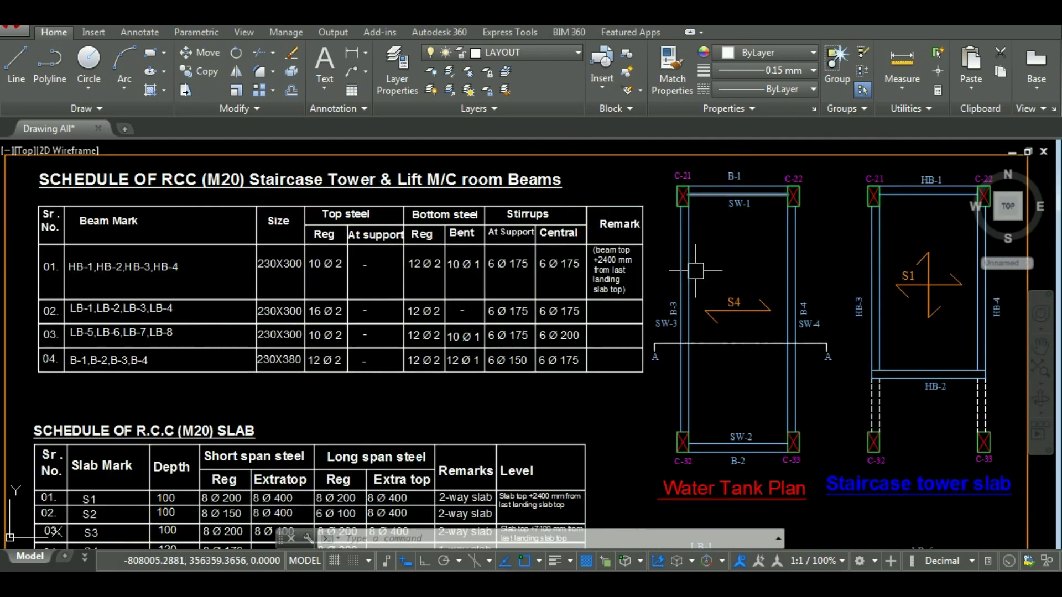
scroll(660, 469, up, 6)
scroll(619, 375, down, 3)
scroll(801, 365, up, 2)
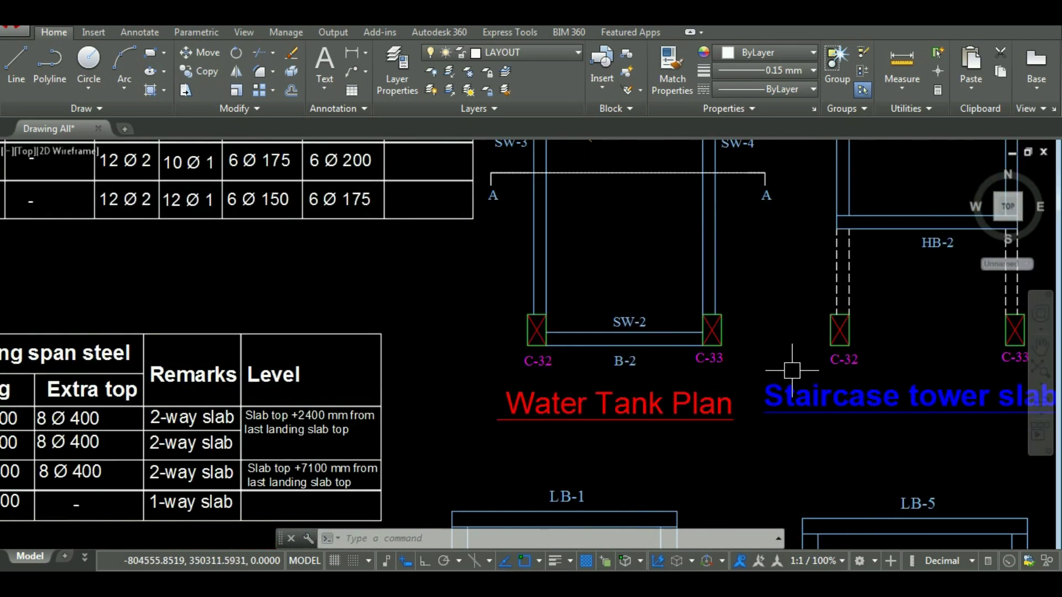
scroll(763, 370, up, 4)
scroll(631, 323, down, 2)
scroll(632, 323, down, 5)
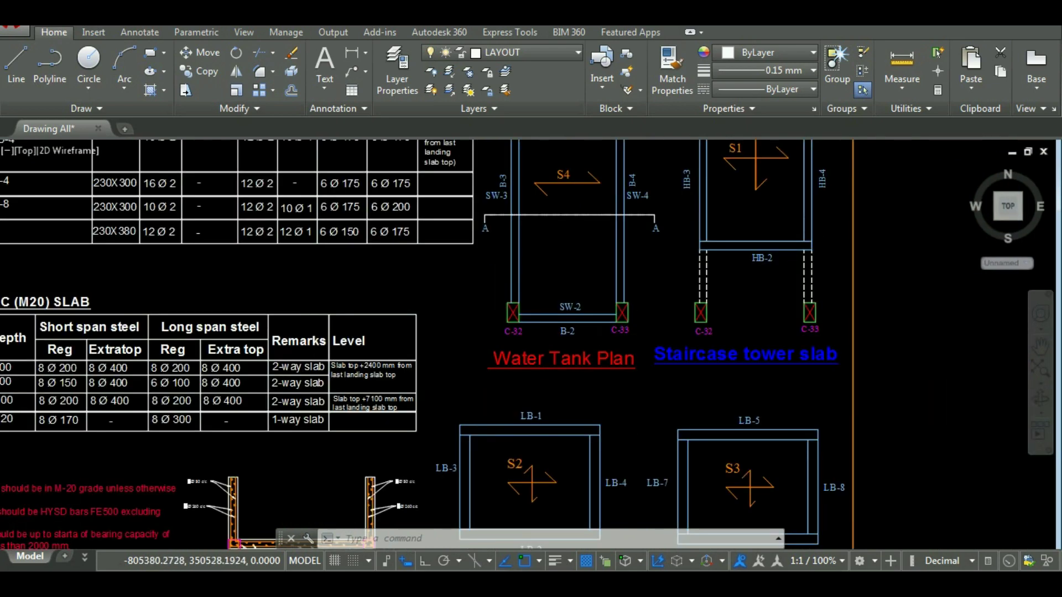
scroll(613, 332, up, 3)
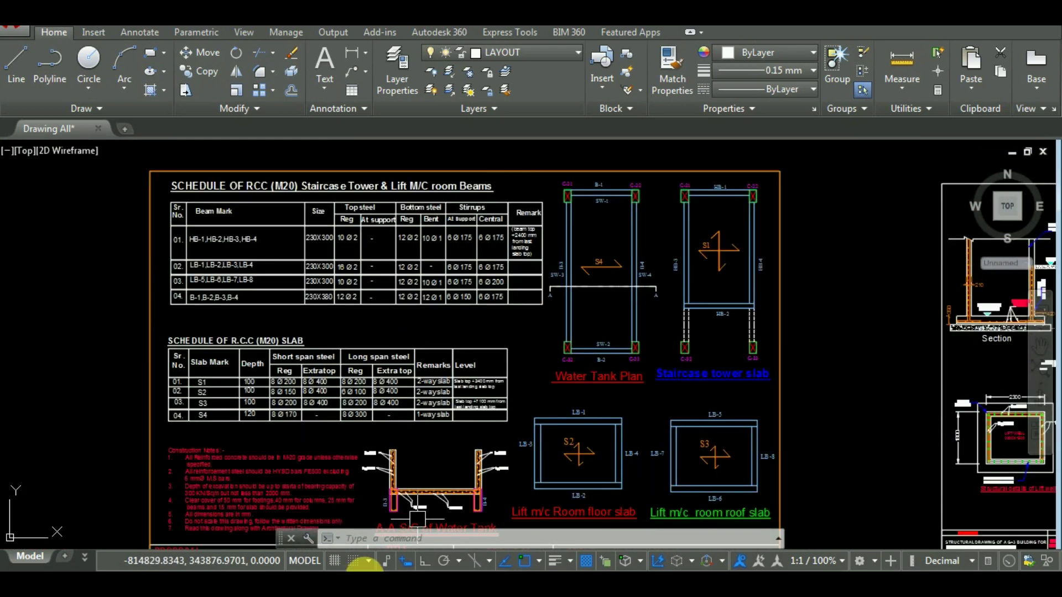
key(alt+Tab)
- Check cells C255 to F255 for count 4, height 2, width 0.23 and depth 0.45
click(371, 410)
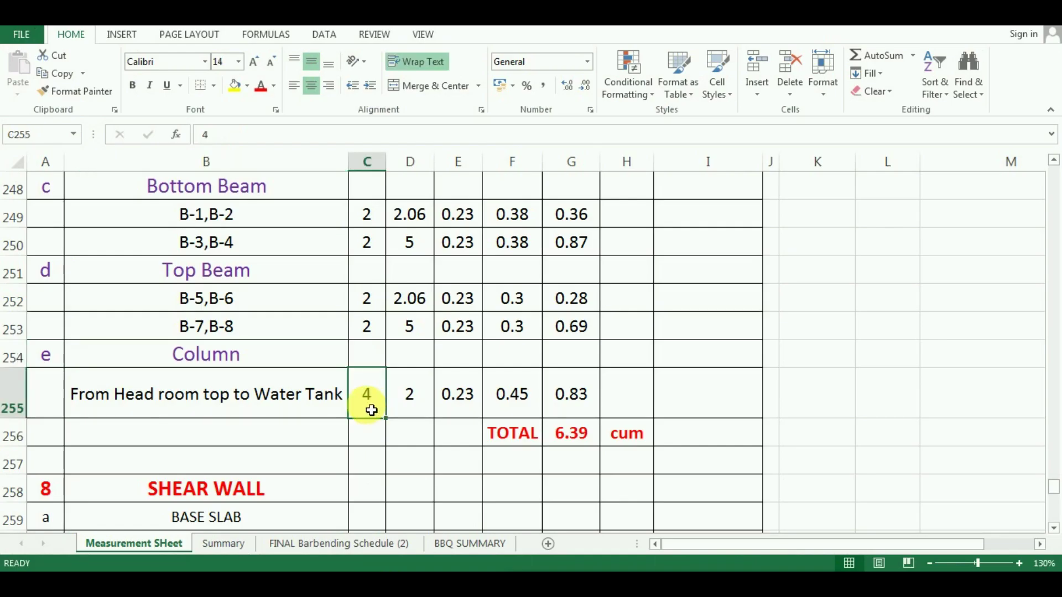
click(410, 411)
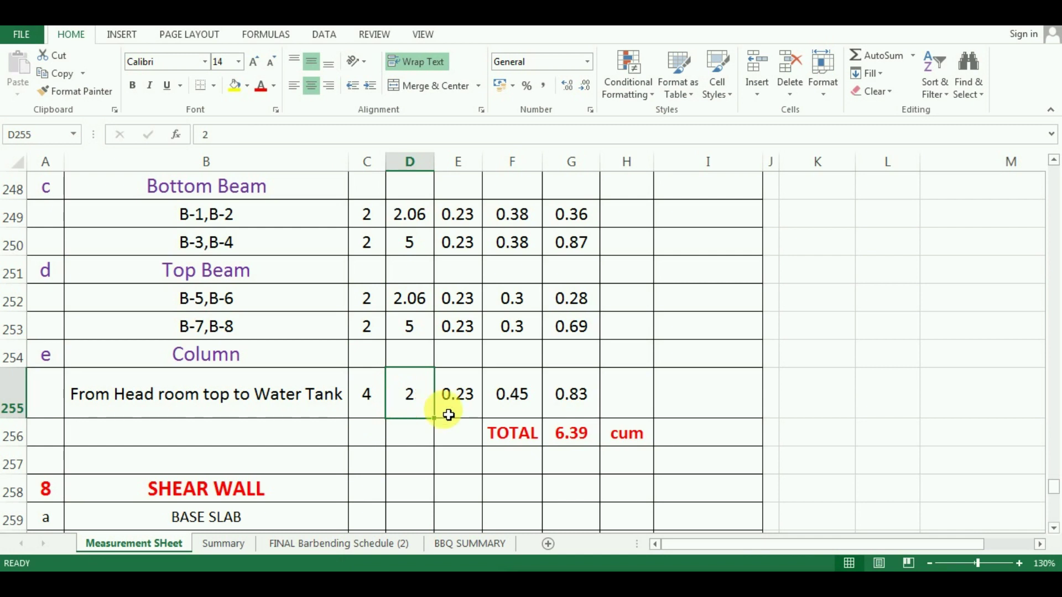
click(450, 396)
click(502, 393)
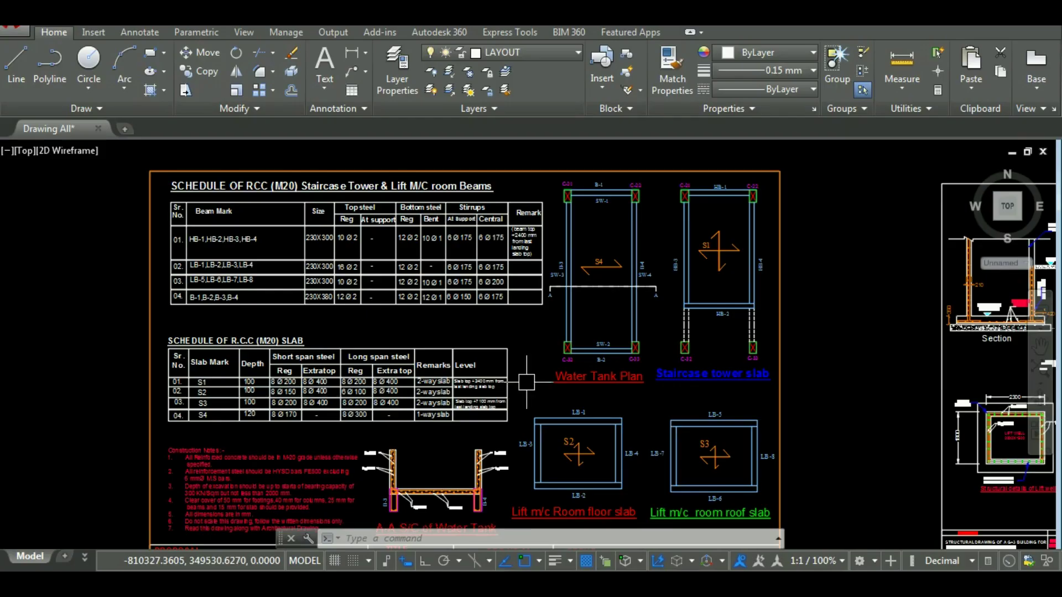
- Zoom the AutoCAD drawing to column schedule row 06, sized 230 by 450
scroll(404, 382, down, 8)
scroll(404, 382, up, 3)
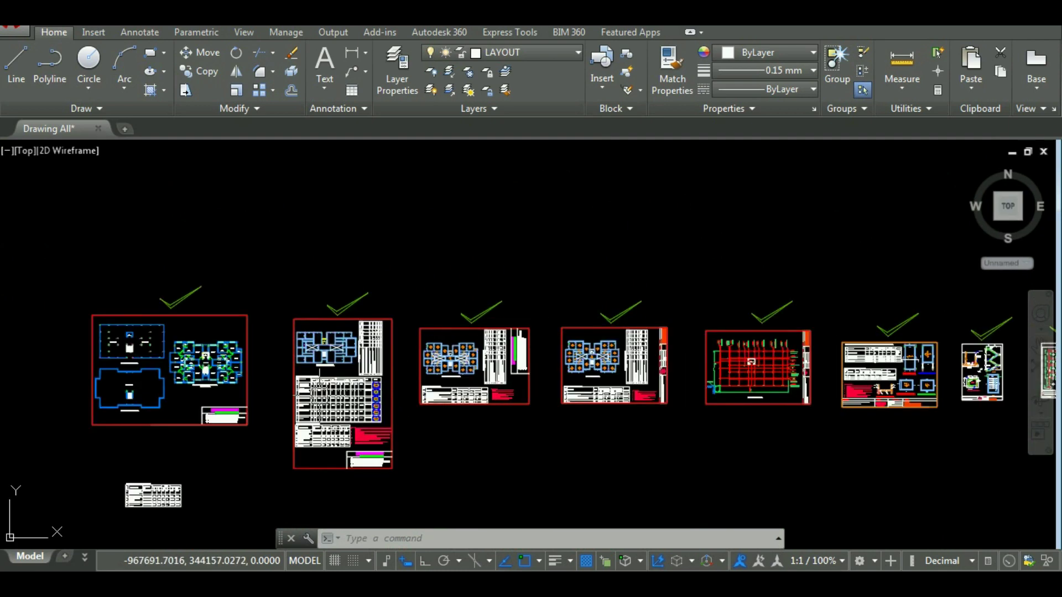
scroll(303, 382, up, 8)
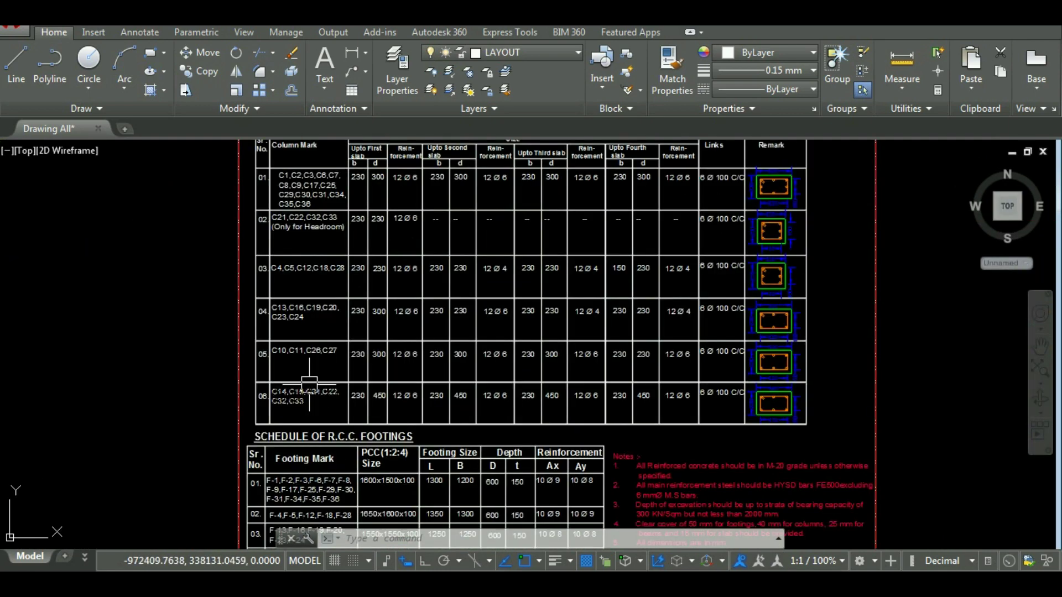
scroll(303, 381, up, 4)
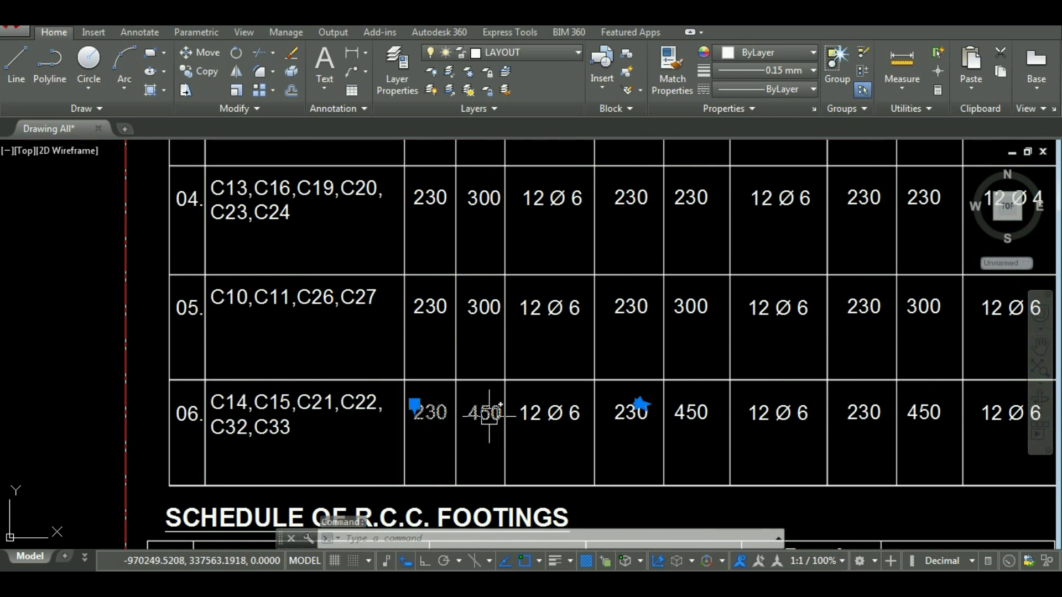
- Back in Excel, check the column row's 0.23 width, 0.45 depth and G255 volume cell
click(349, 585)
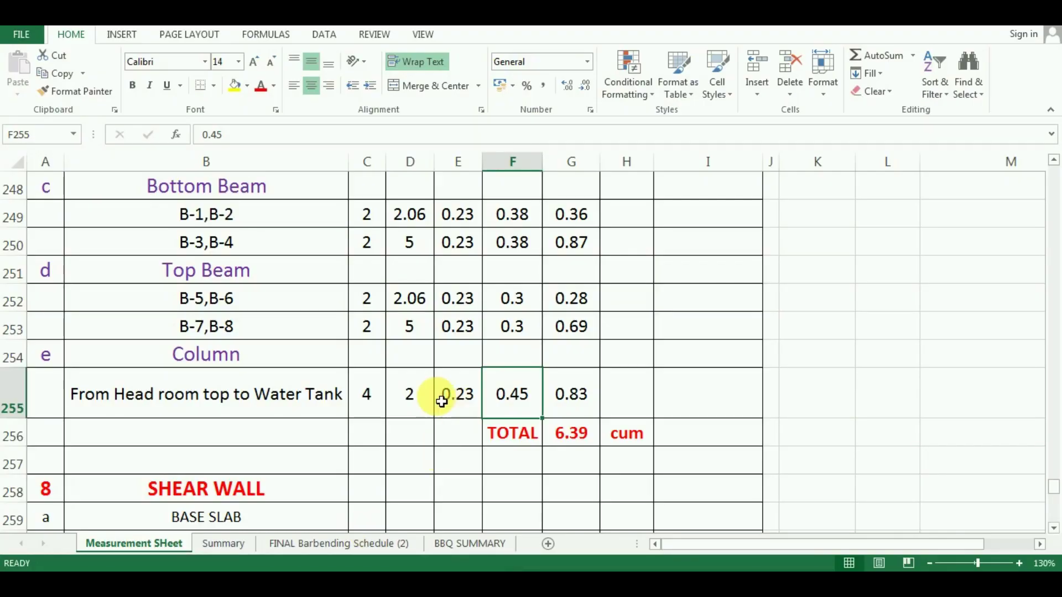
click(441, 401)
click(507, 395)
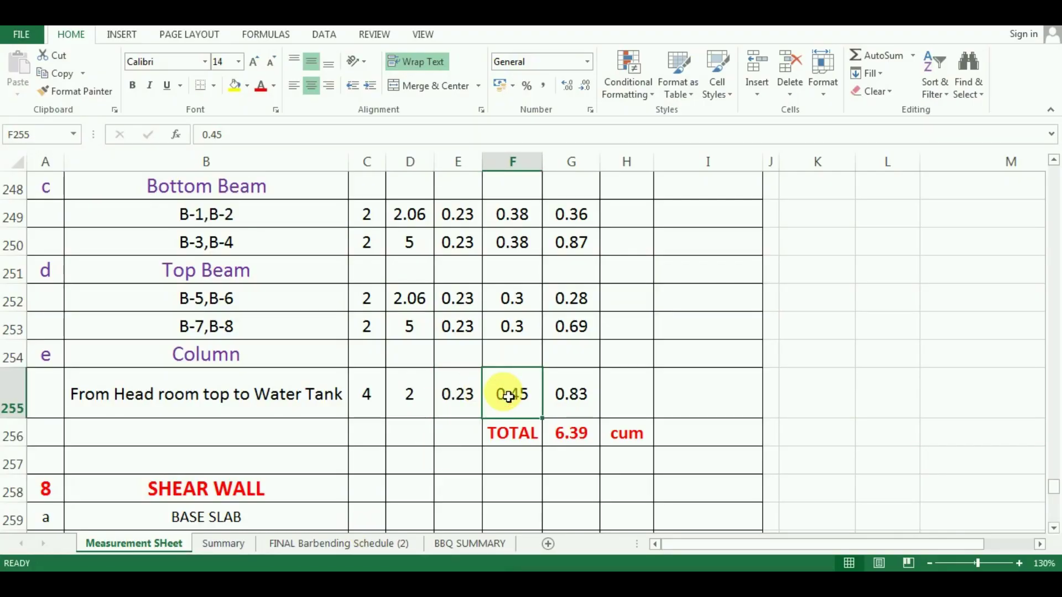
click(469, 407)
click(578, 396)
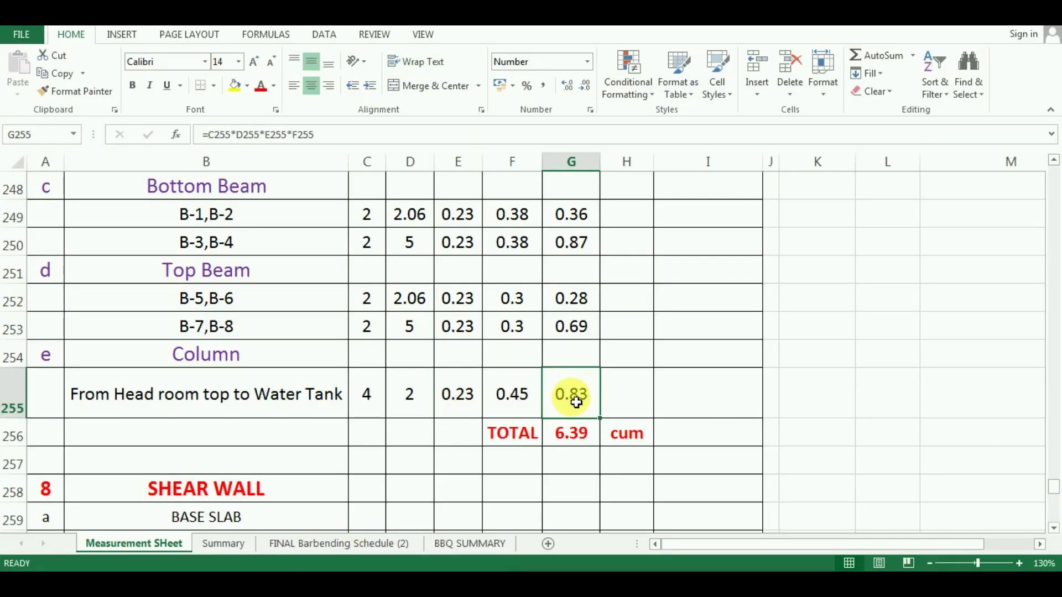
- Copy the beam volume formula from G253 into G255, giving 0.83
click(570, 329)
key(ctrl+c)
click(578, 396)
key(ctrl+v)
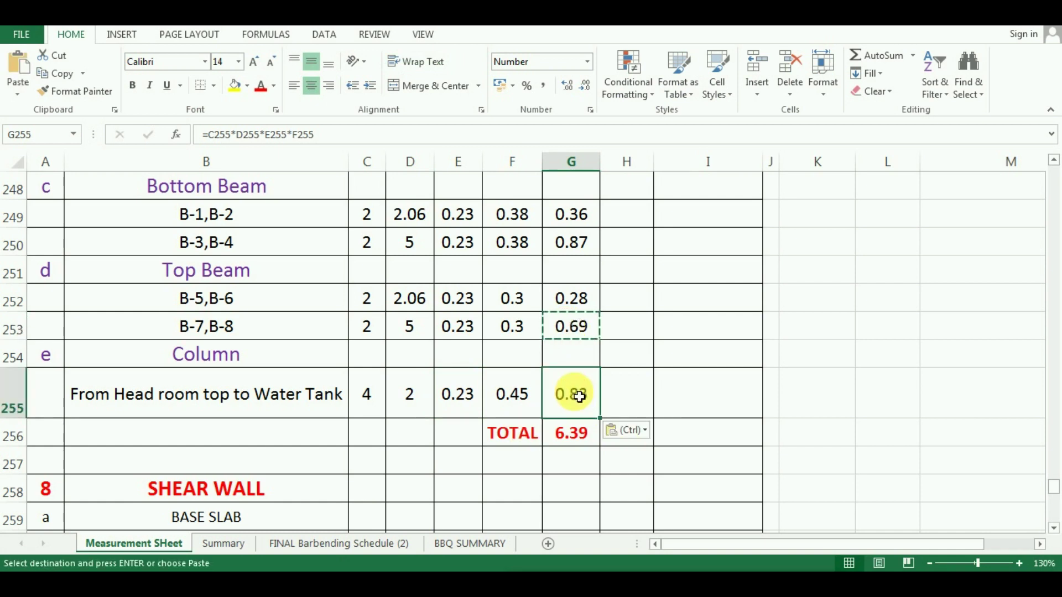
key(Escape)
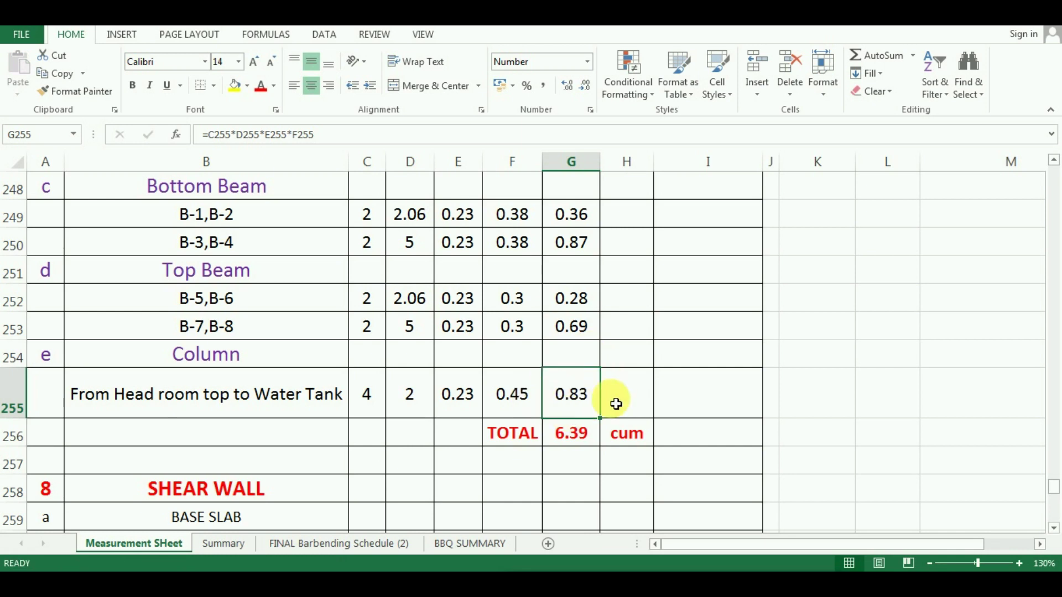
click(272, 373)
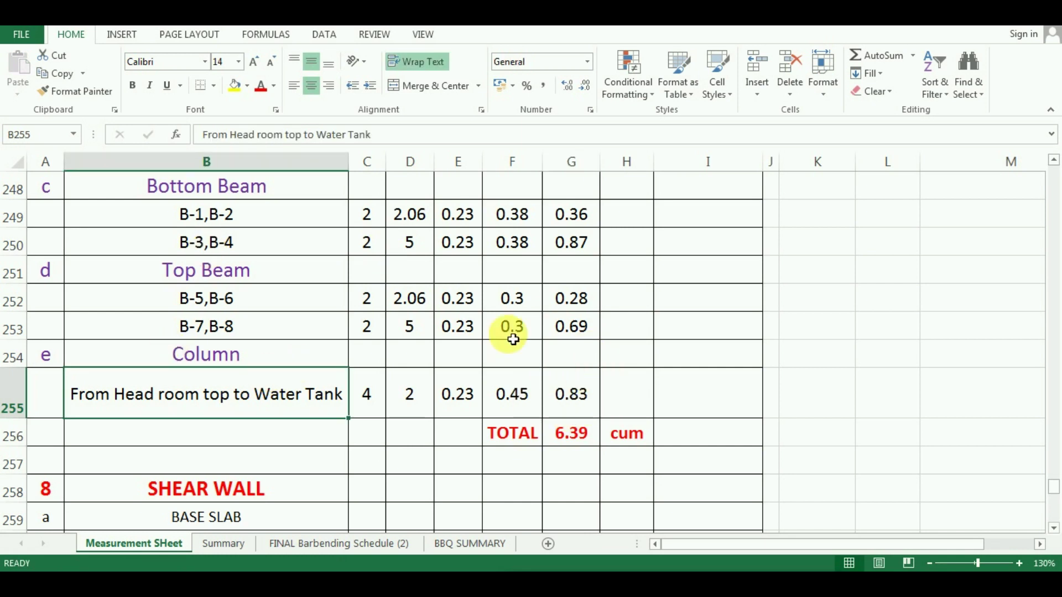
scroll(410, 379, up, 1)
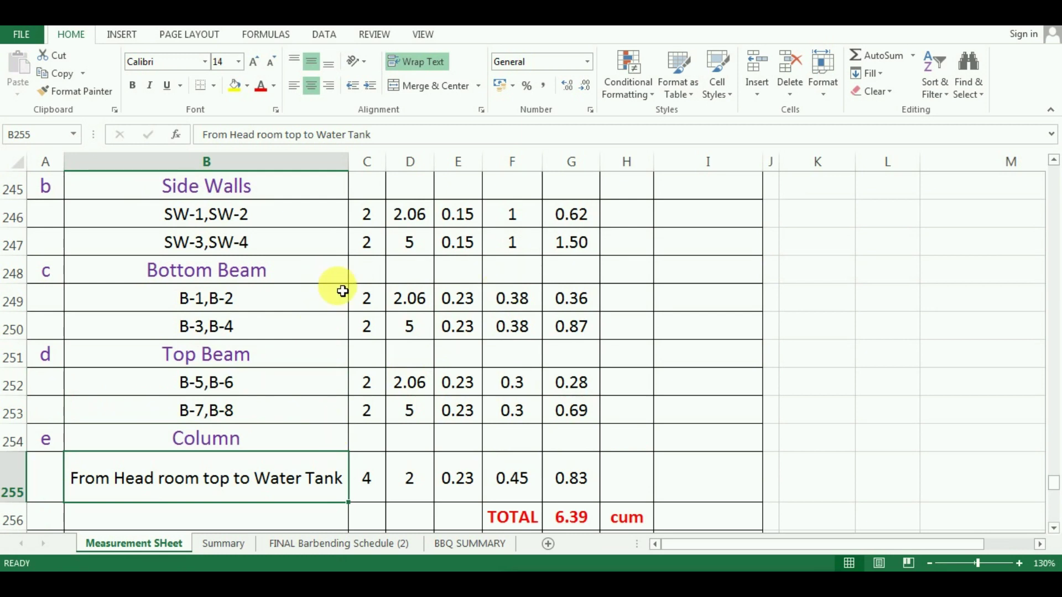
scroll(499, 512, down, 1)
click(526, 433)
click(573, 436)
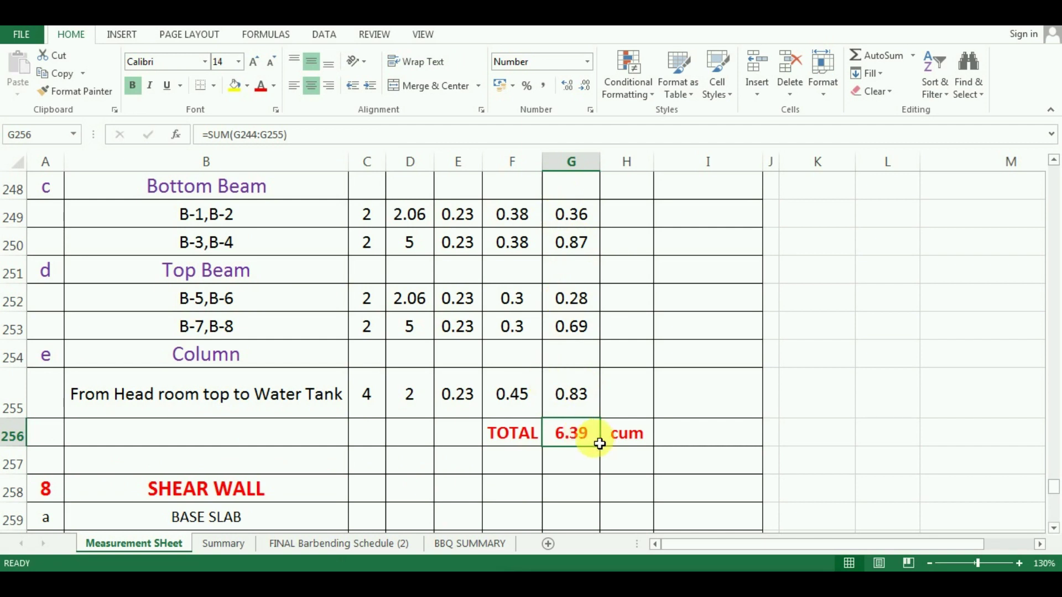
scroll(597, 459, up, 1)
click(570, 194)
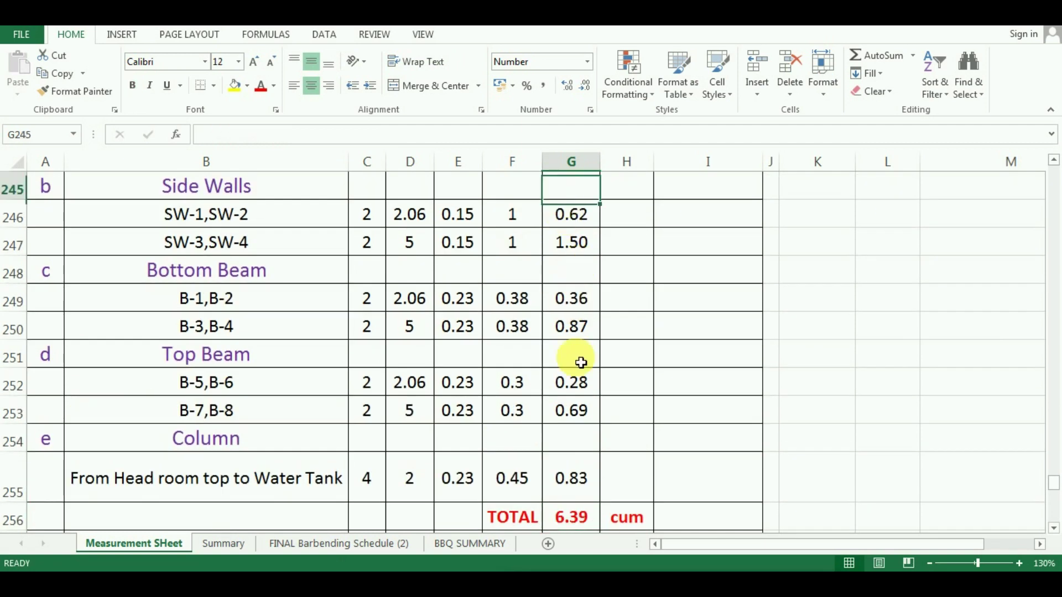
click(577, 357)
click(571, 436)
scroll(575, 400, down, 1)
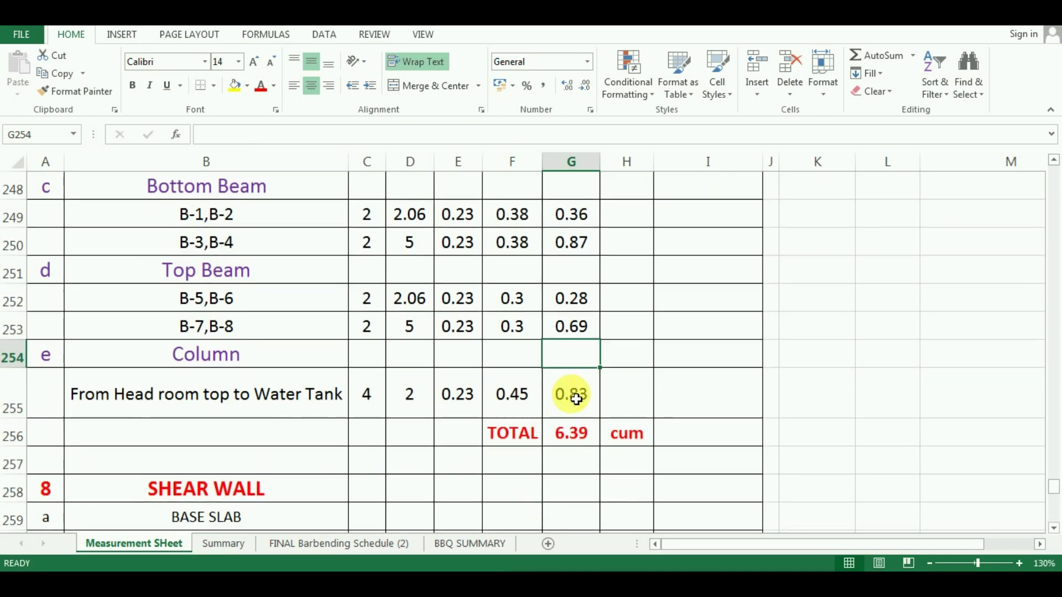
click(577, 427)
scroll(572, 398, up, 2)
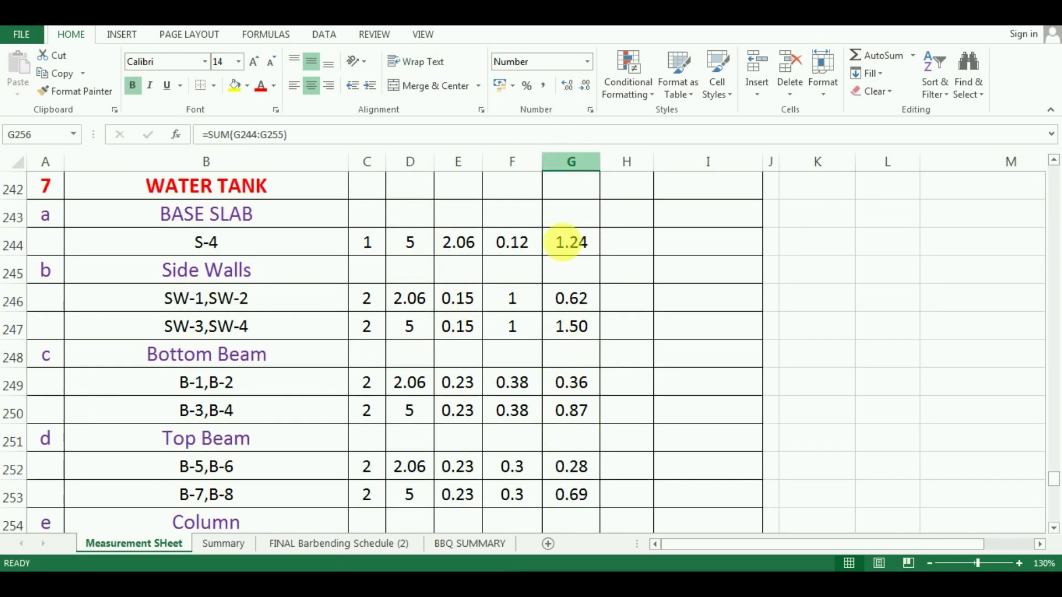
scroll(572, 303, down, 2)
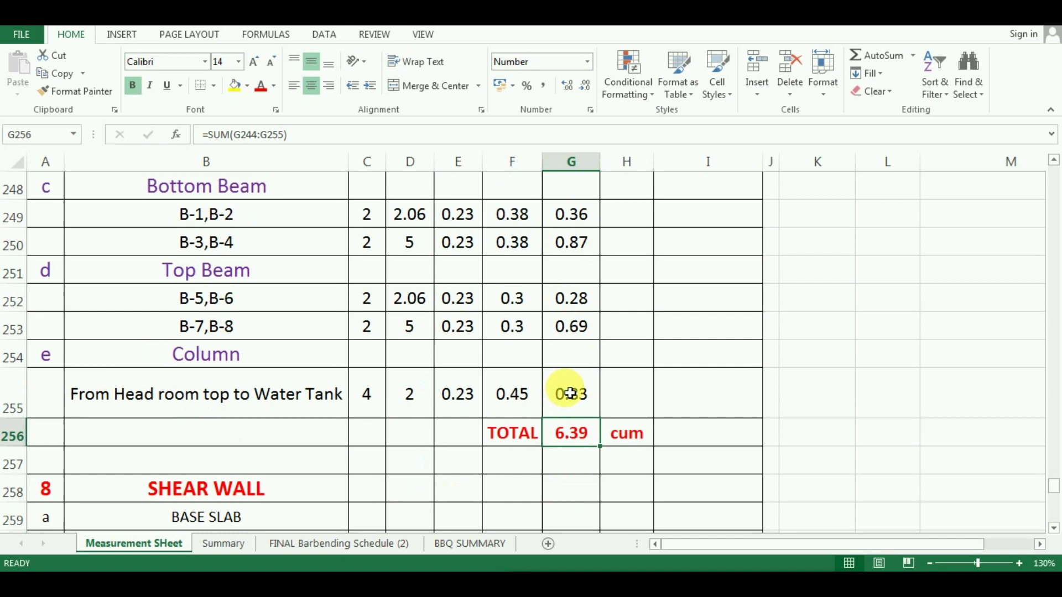
double_click(584, 434)
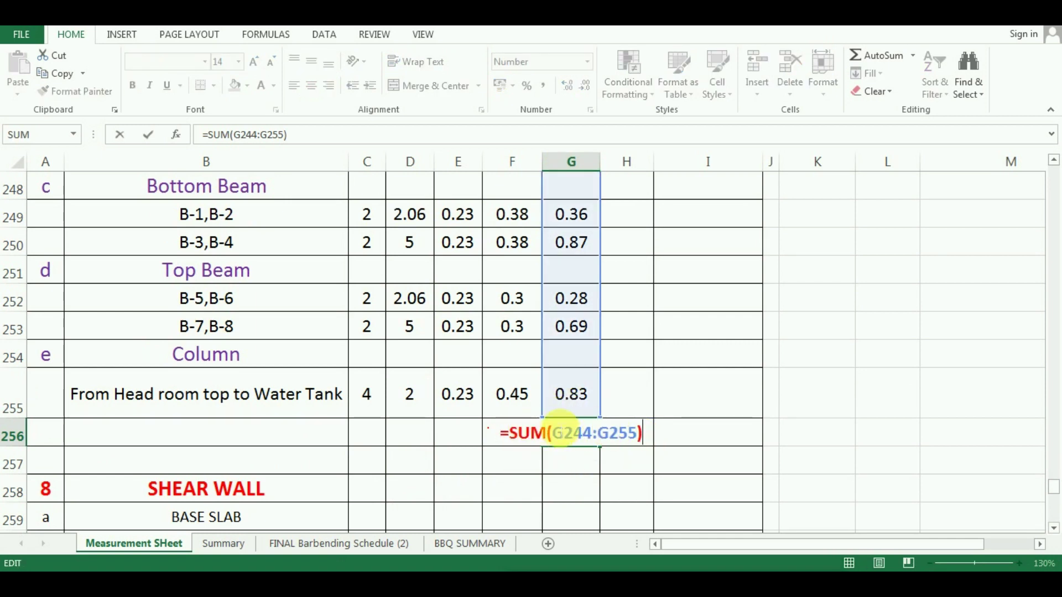
scroll(573, 343, up, 1)
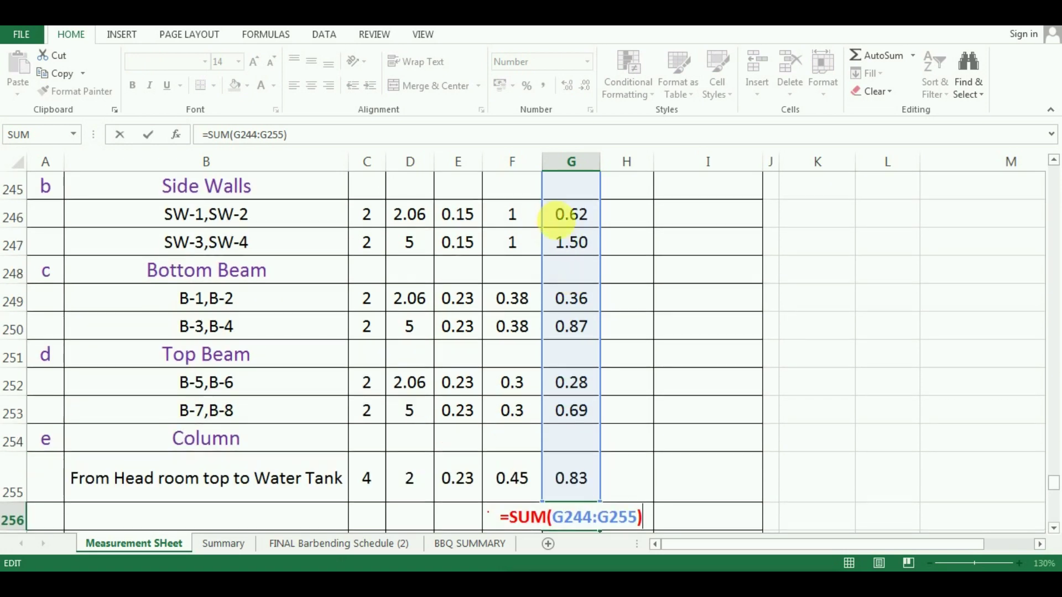
scroll(569, 221, up, 2)
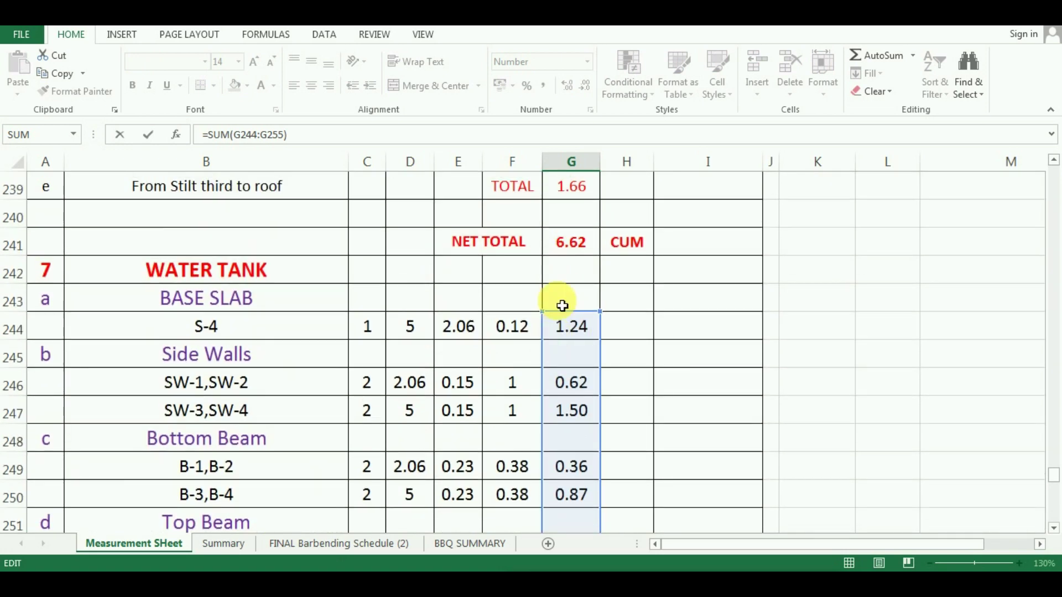
scroll(563, 310, down, 3)
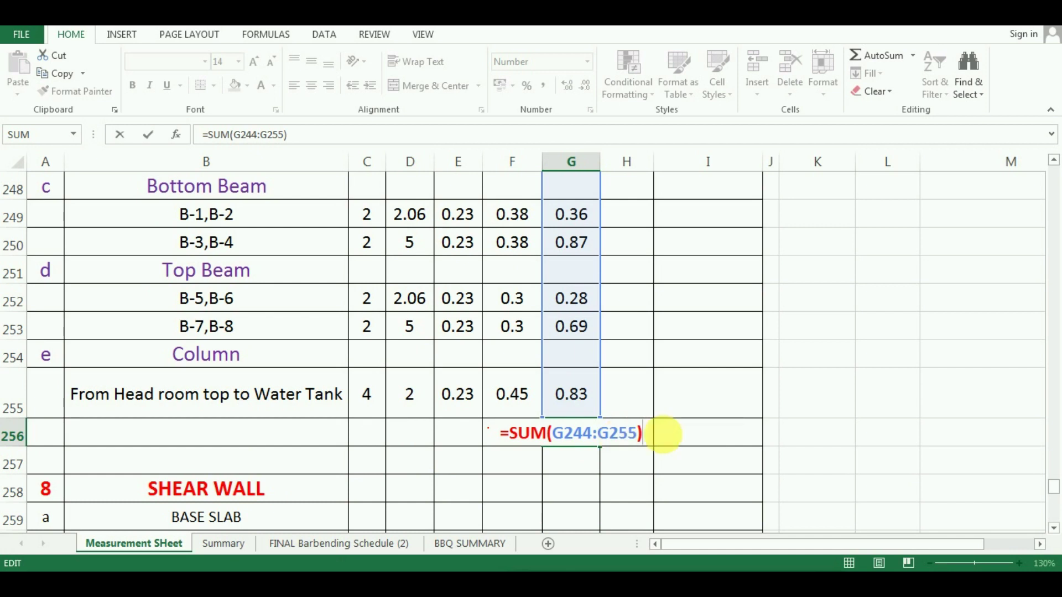
scroll(600, 332, up, 2)
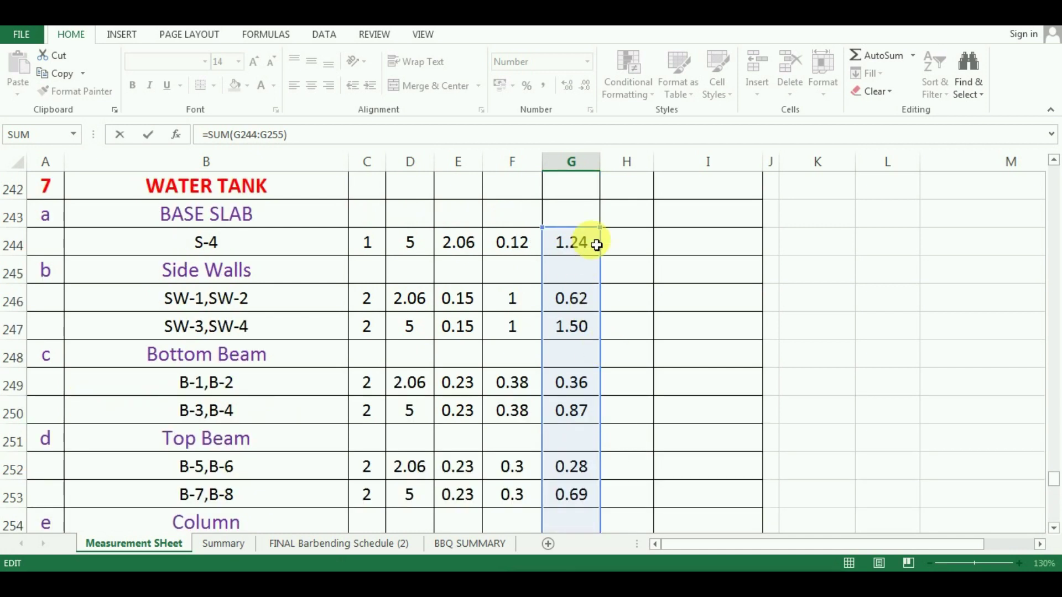
scroll(569, 297, down, 2)
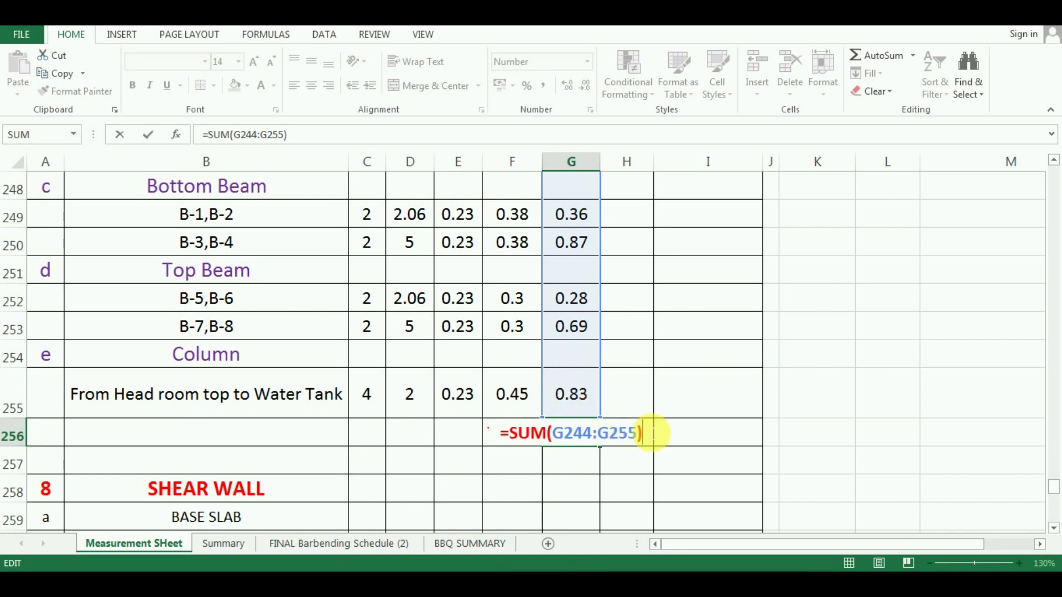
key(Return)
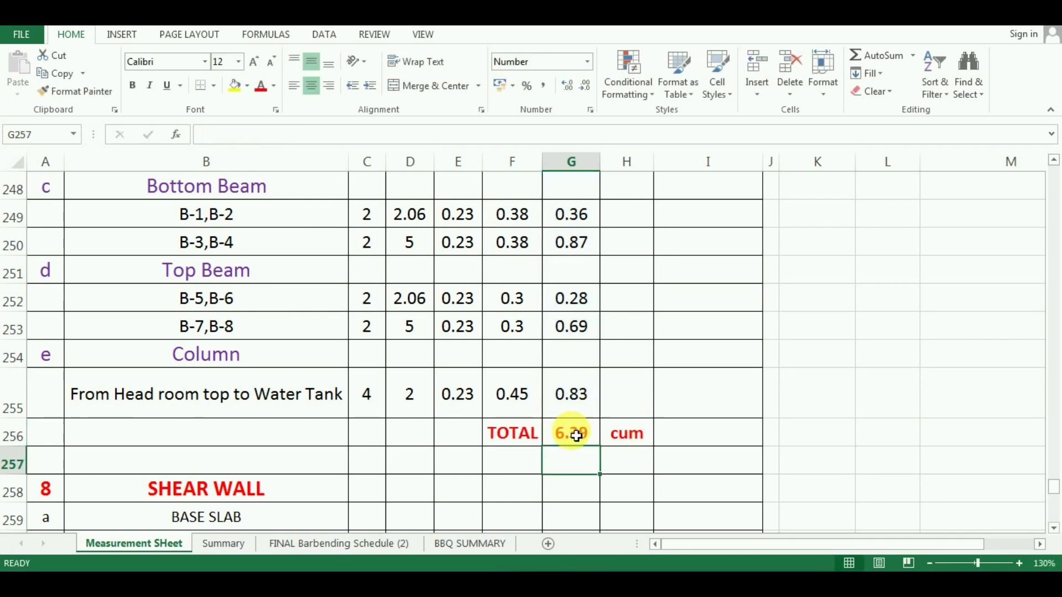
click(572, 434)
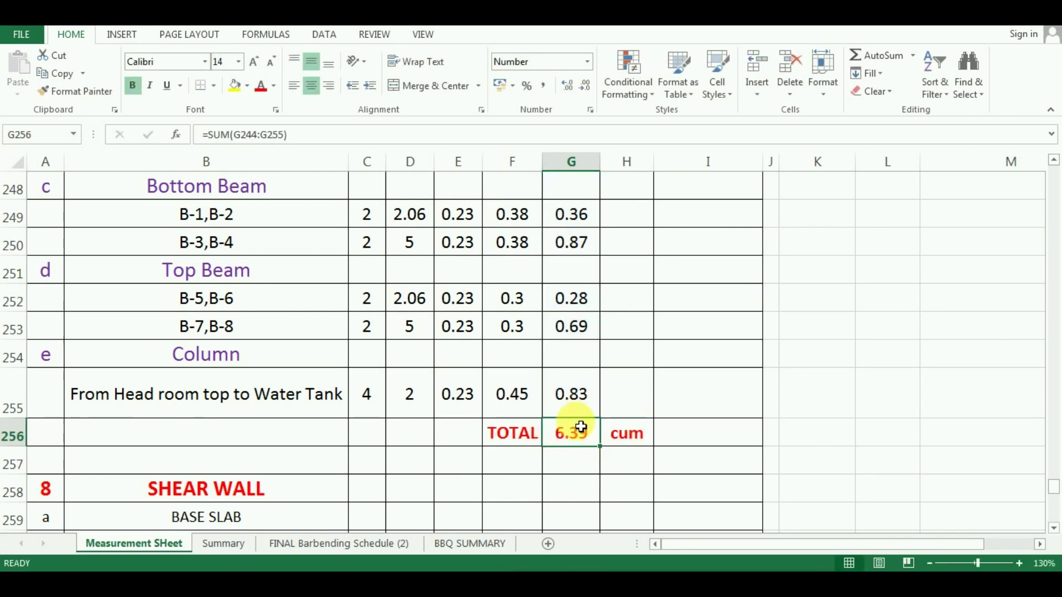
click(360, 361)
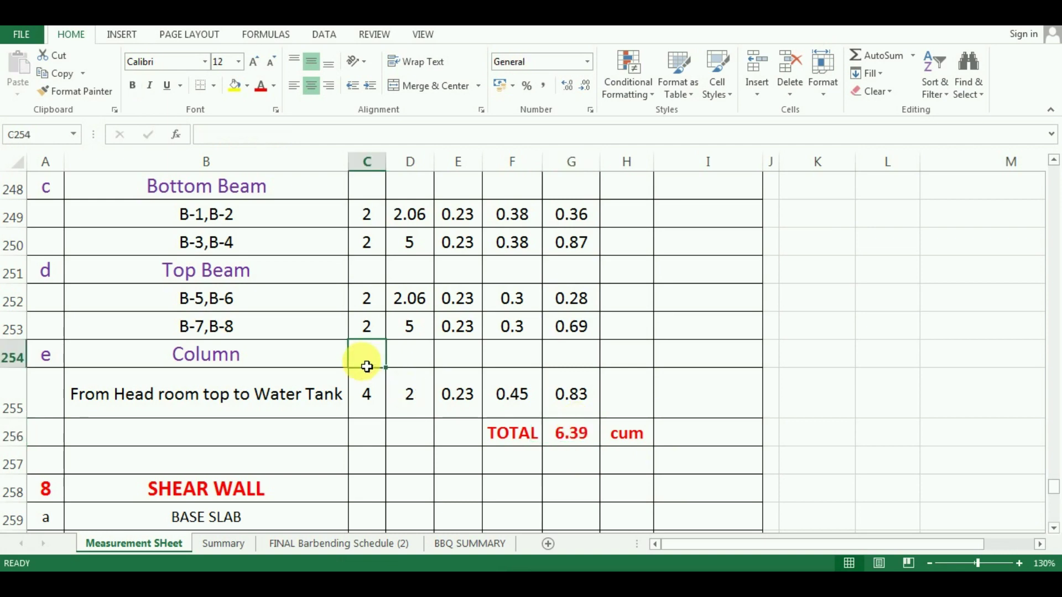
scroll(358, 359, up, 2)
scroll(354, 354, up, 1)
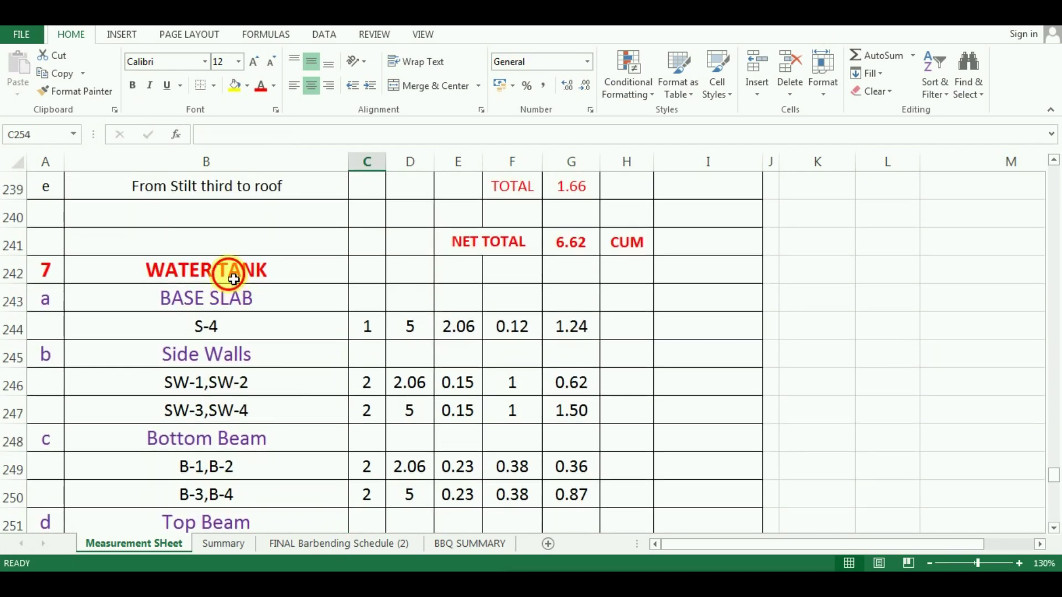
click(251, 270)
scroll(325, 322, down, 5)
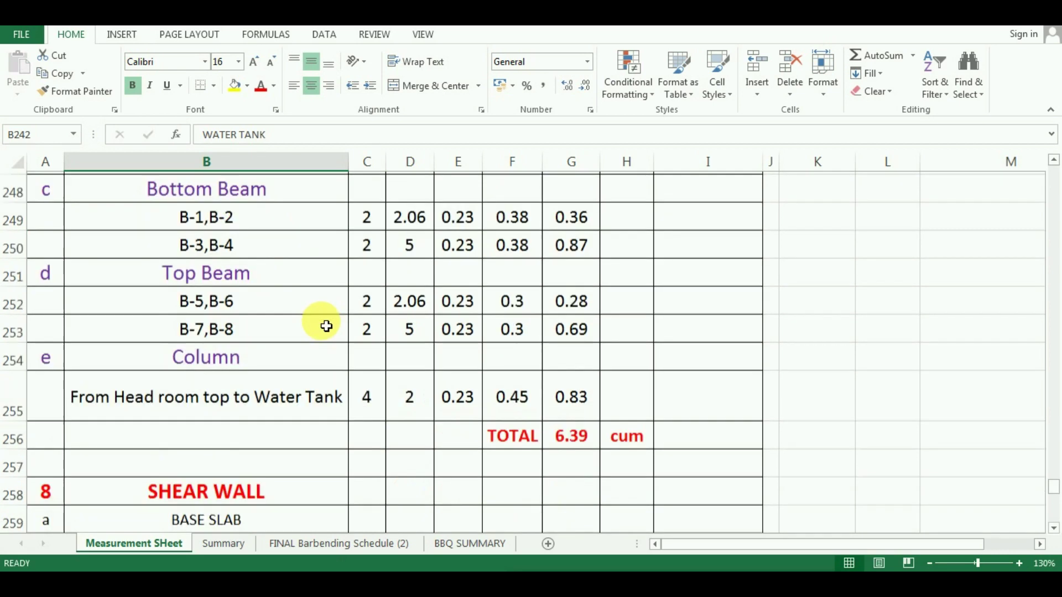
scroll(237, 401, down, 1)
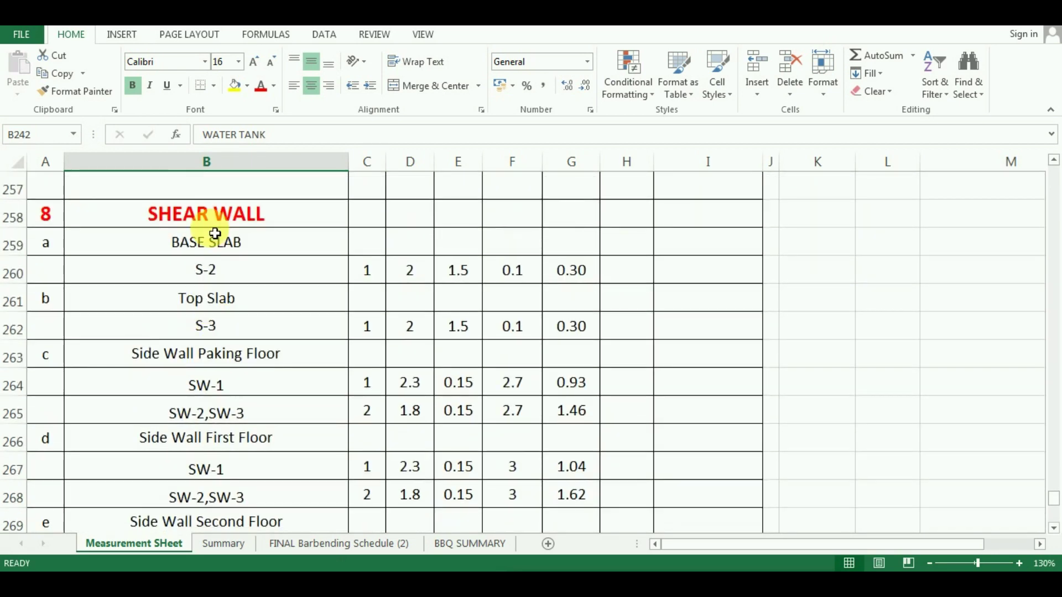
click(206, 191)
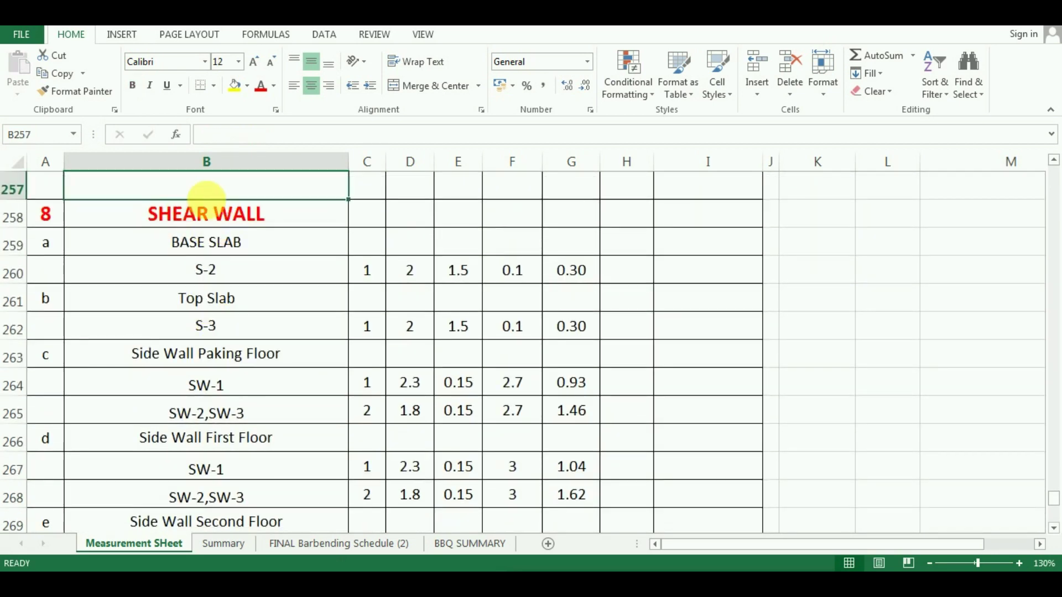
click(249, 297)
scroll(287, 317, down, 2)
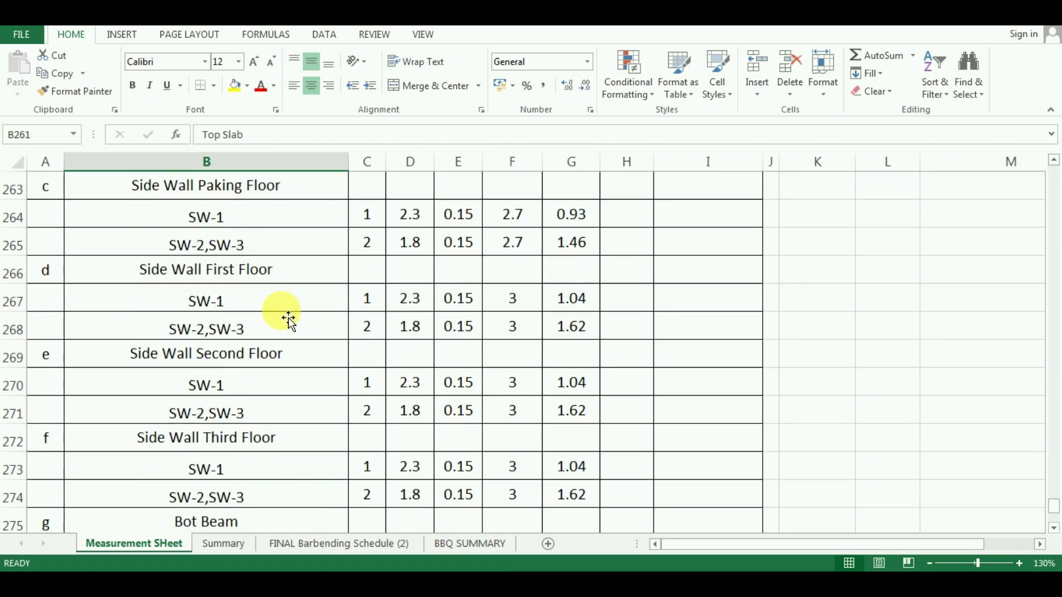
scroll(287, 317, up, 4)
scroll(286, 316, up, 2)
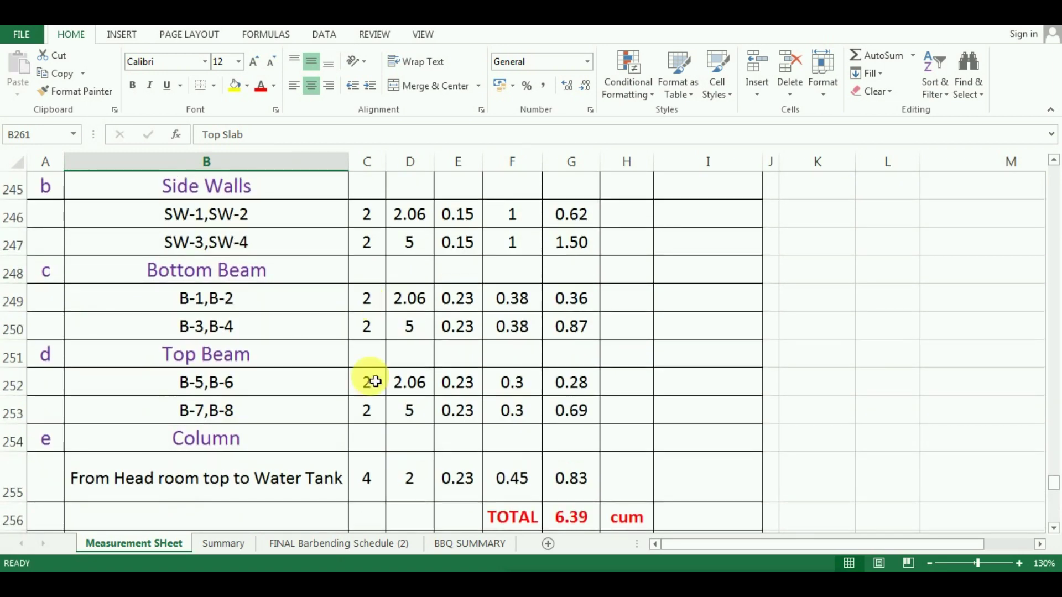
scroll(161, 500, down, 1)
click(182, 499)
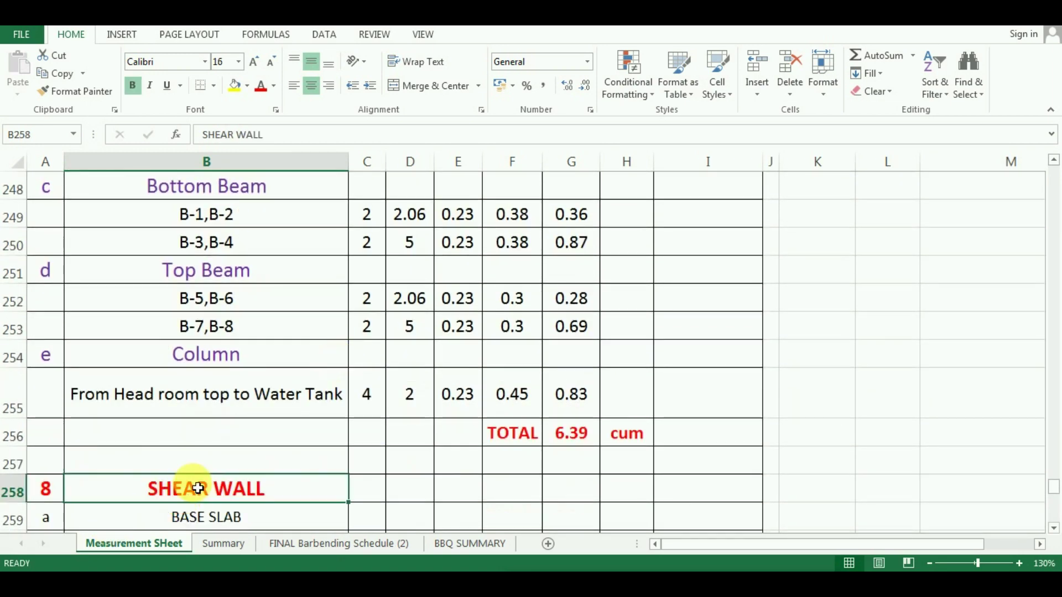
click(297, 543)
scroll(287, 330, up, 1)
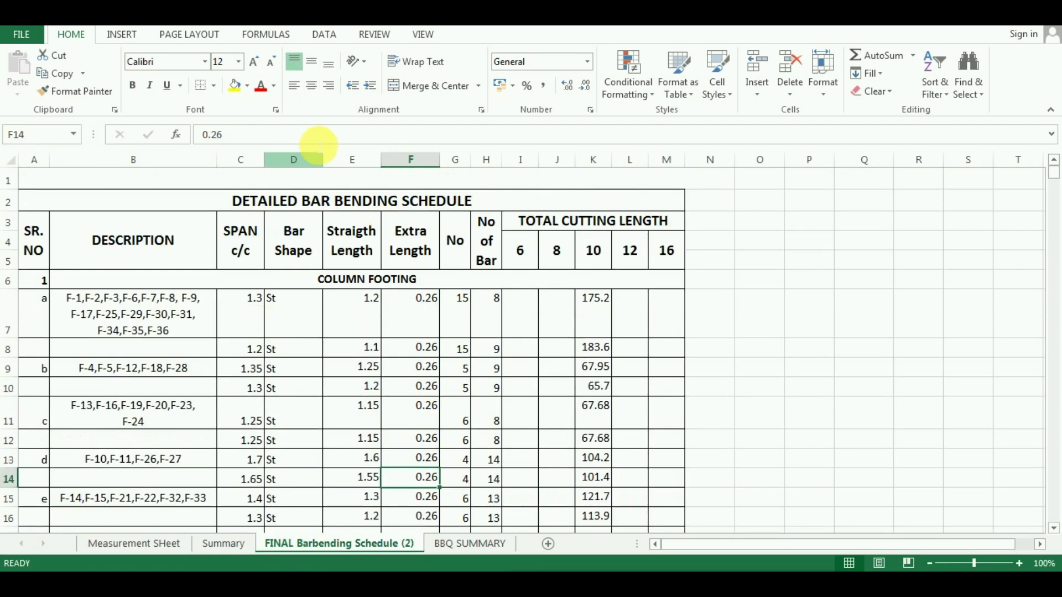
click(355, 191)
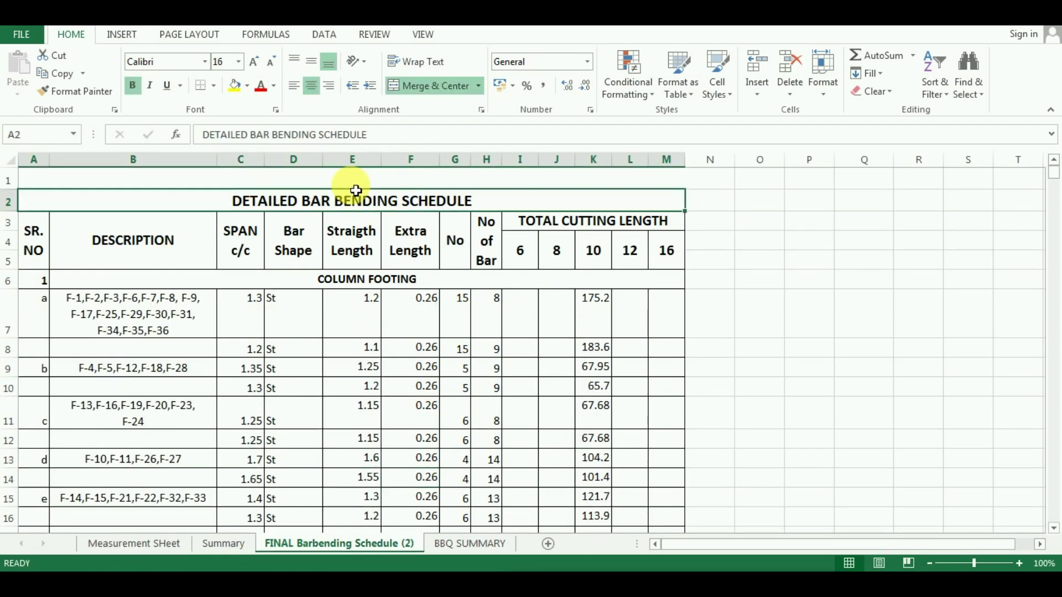
click(160, 551)
scroll(317, 341, up, 5)
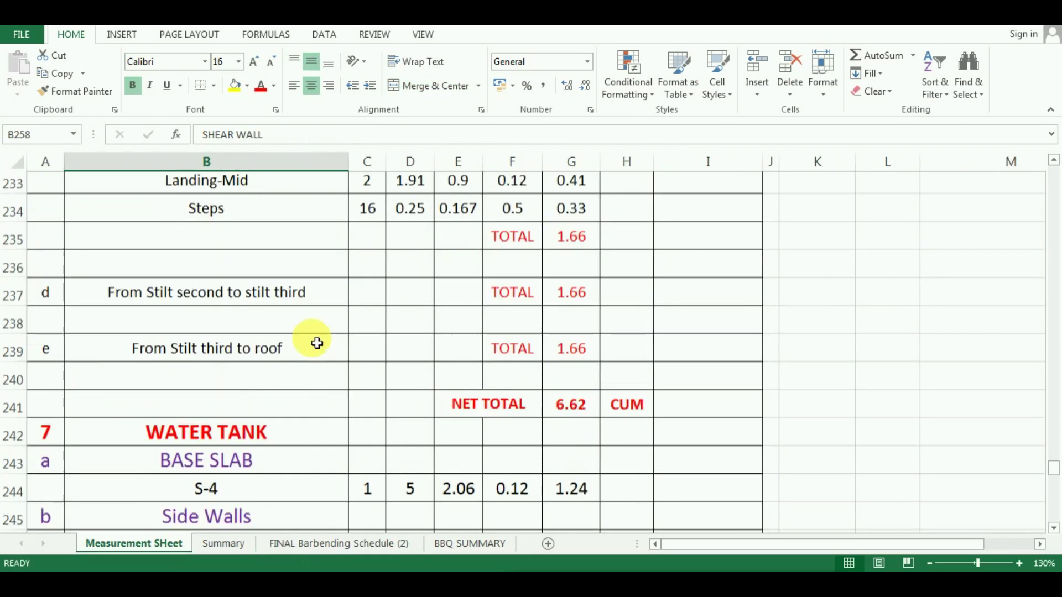
scroll(317, 343, down, 4)
click(318, 337)
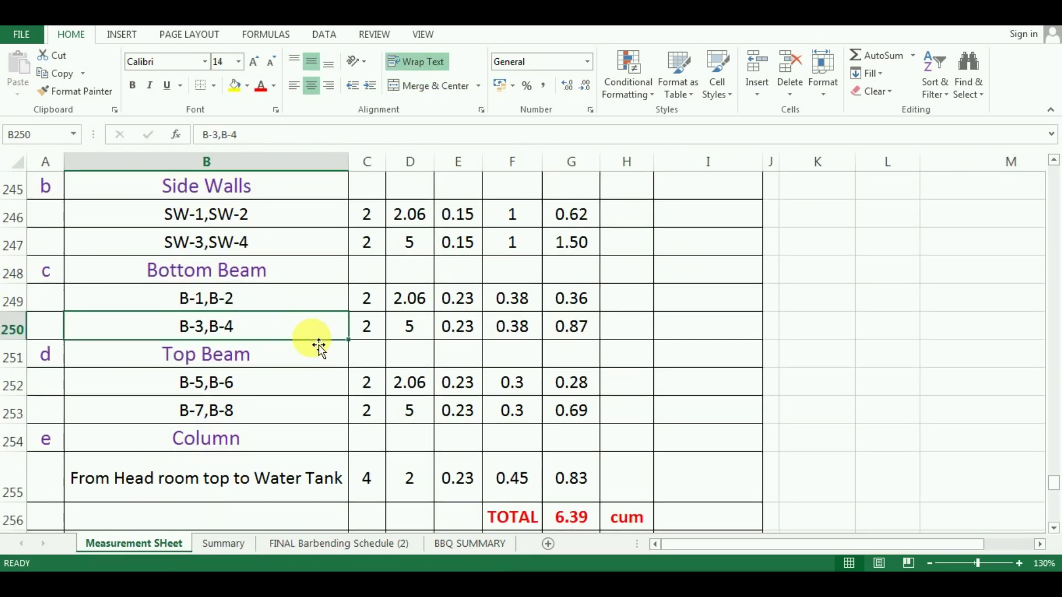
scroll(320, 345, down, 2)
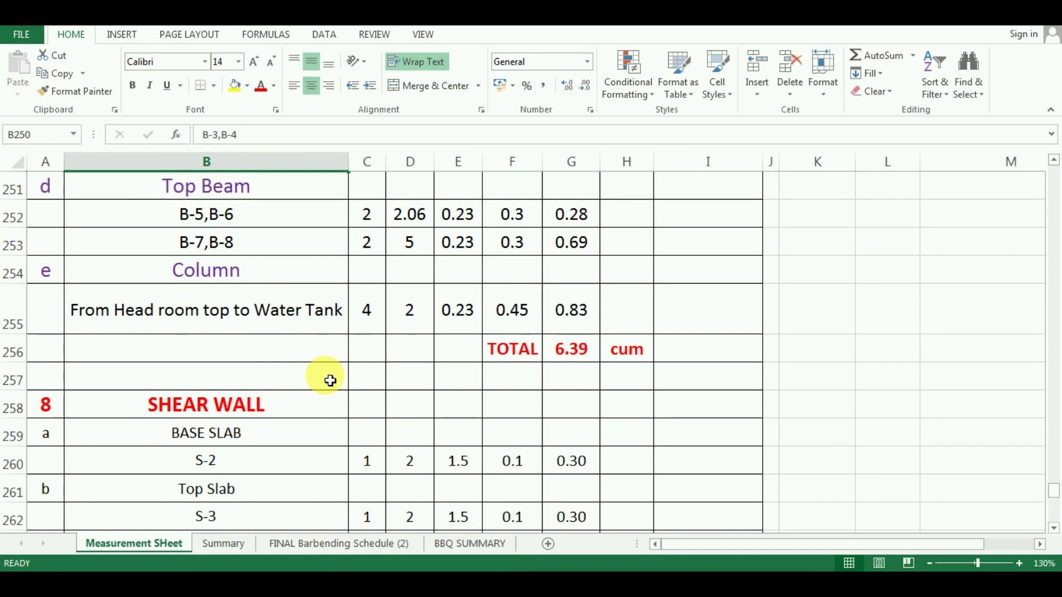